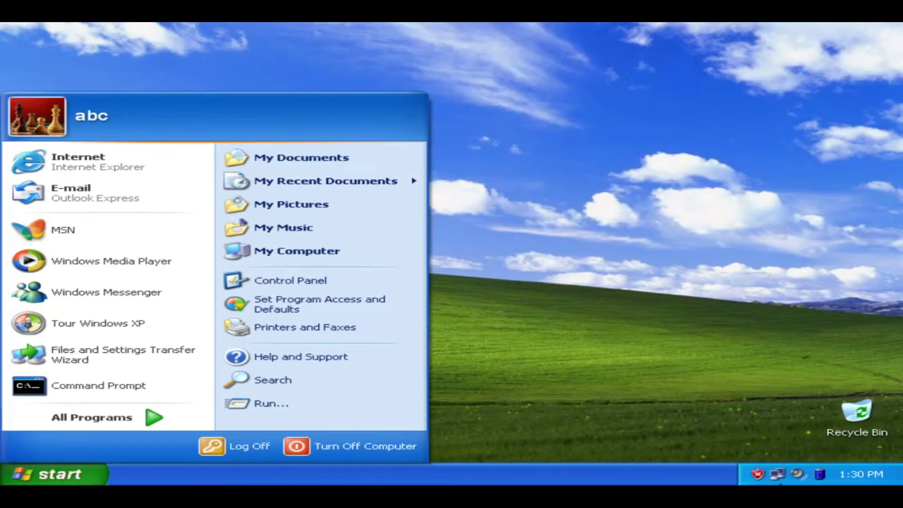
Check the Local Area Connection status from its network indicator, close the status window, and refresh the desktop
click(779, 477)
click(779, 477)
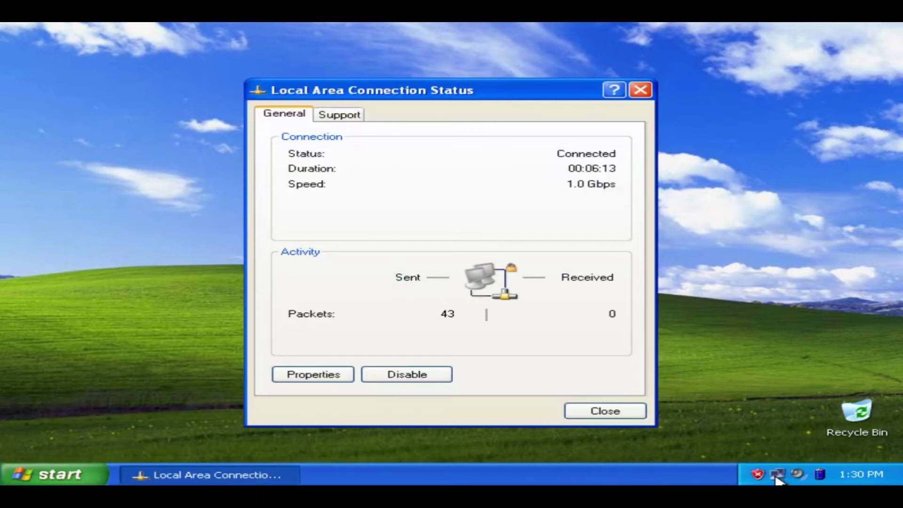
click(619, 414)
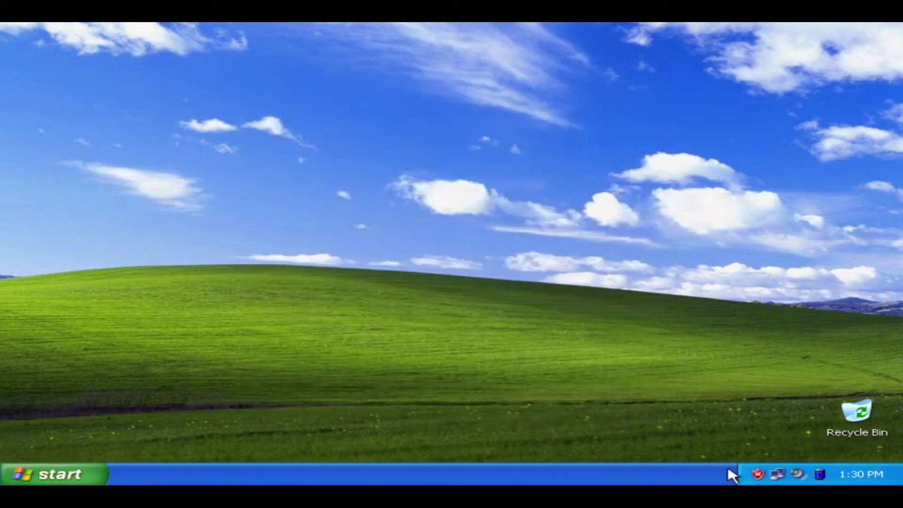
mouse_move(778, 478)
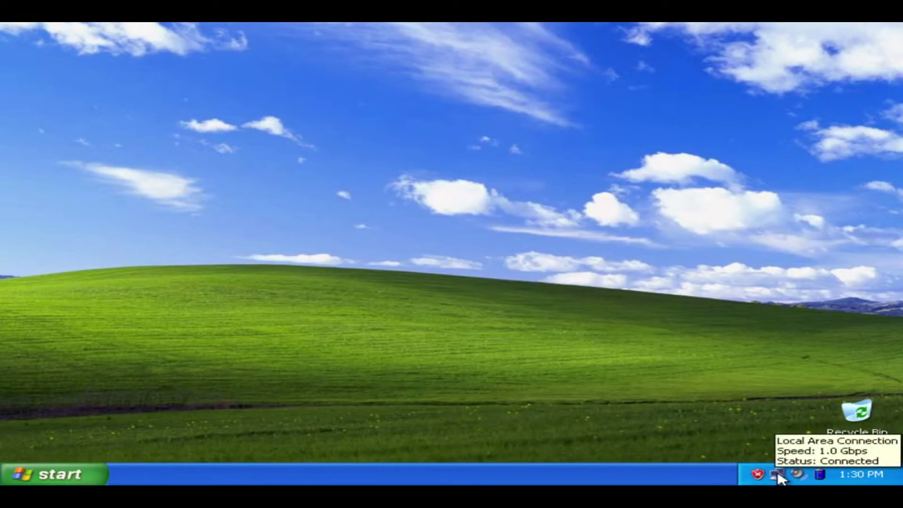
right_click(368, 144)
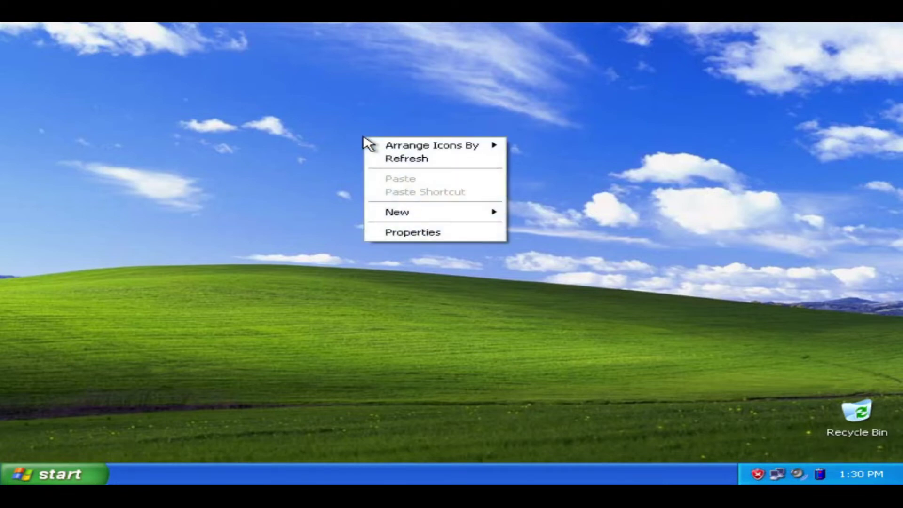
click(383, 159)
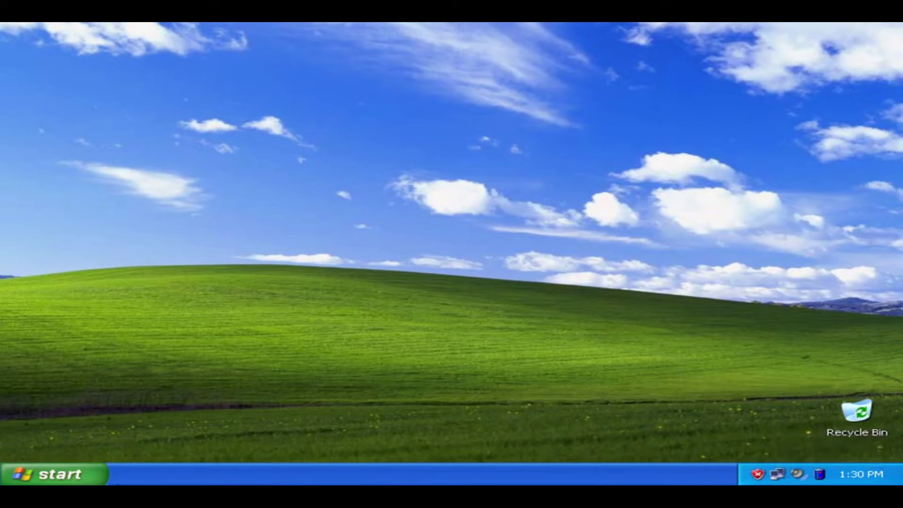
Open Device Manager from the hardware settings of System Properties in Control Panel
click(56, 476)
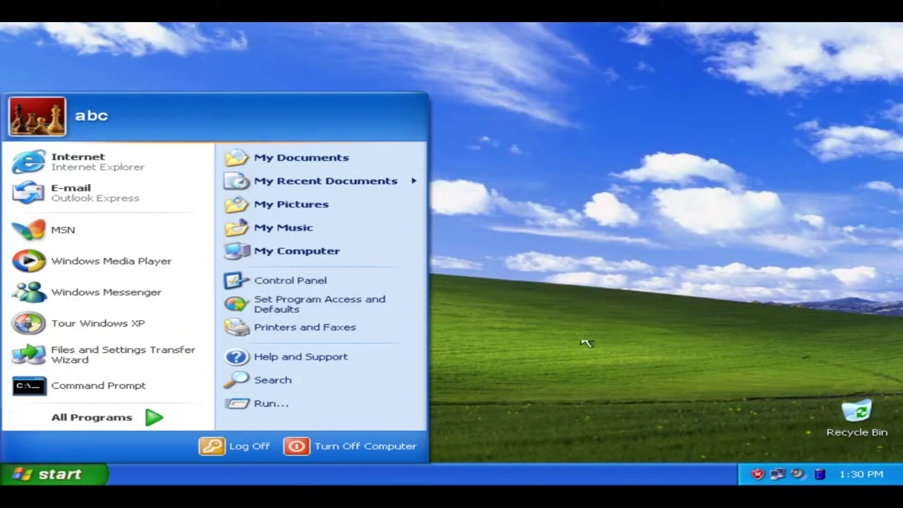
click(631, 281)
click(94, 482)
click(282, 282)
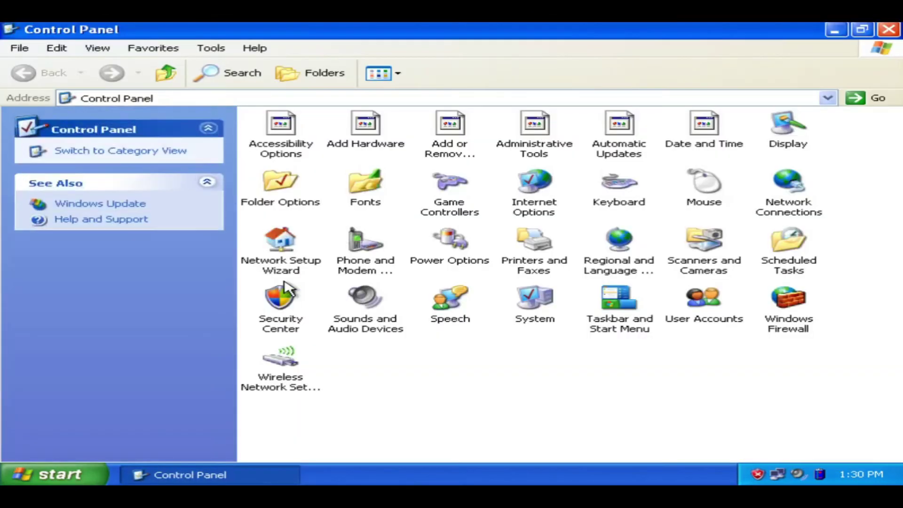
click(534, 315)
double_click(534, 314)
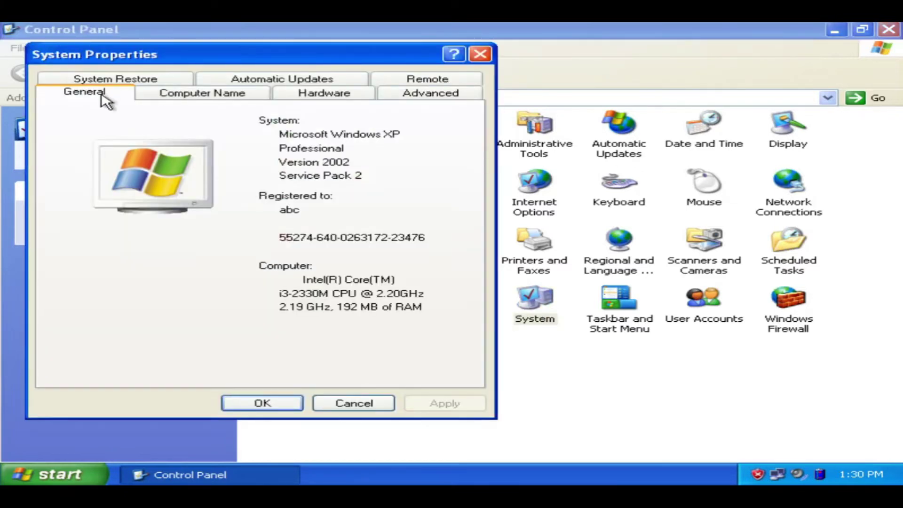
click(330, 97)
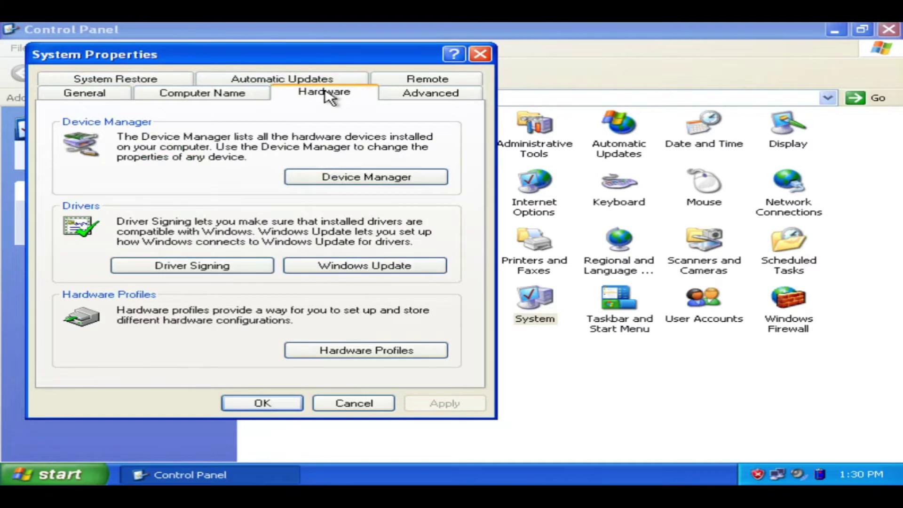
click(345, 178)
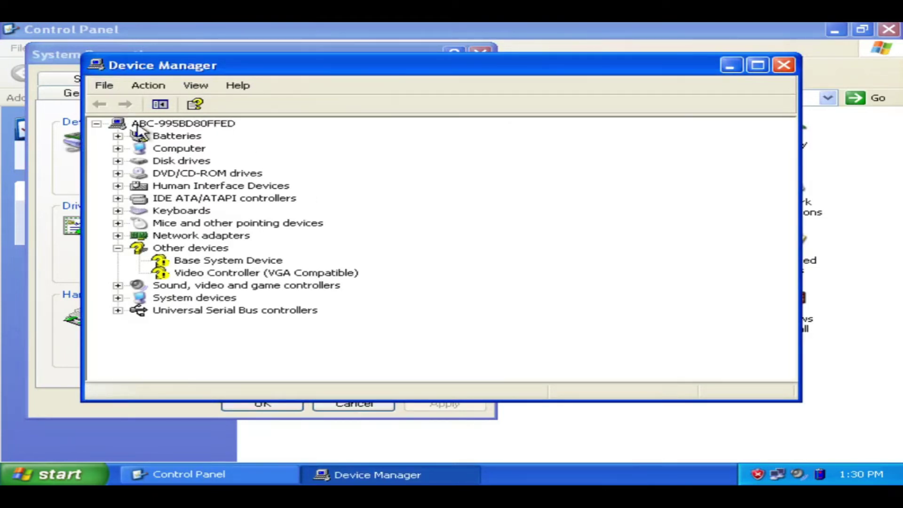
Look through the device categories and expand Network adapters to examine the installed Intel(R) PRO/1000 T Server Adapter
click(164, 140)
click(165, 149)
click(170, 161)
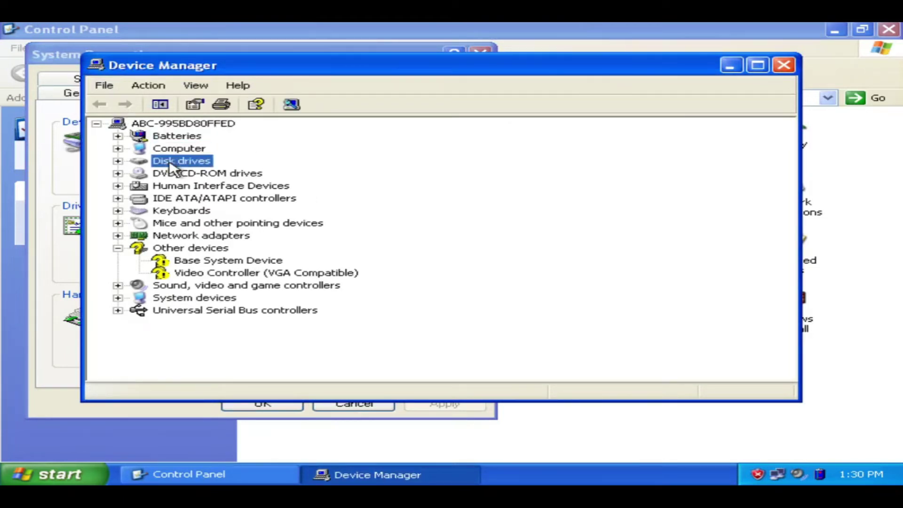
click(170, 173)
click(175, 186)
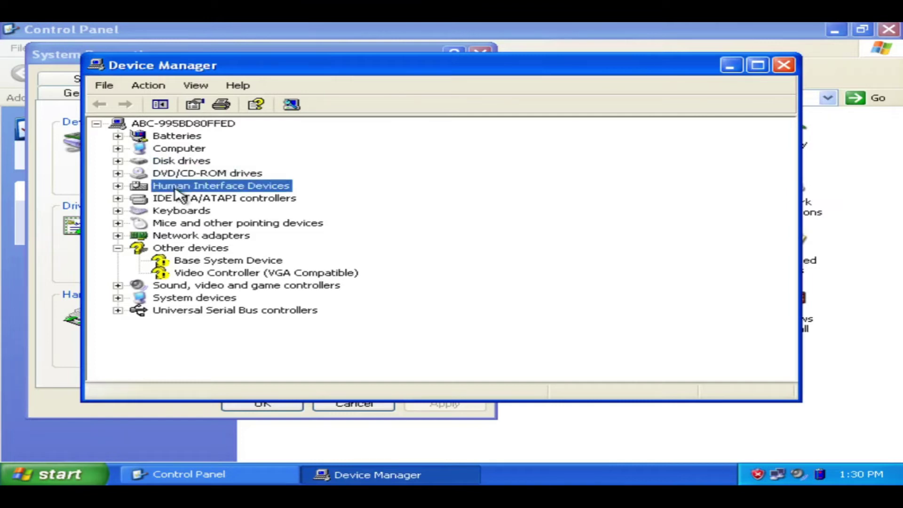
double_click(196, 236)
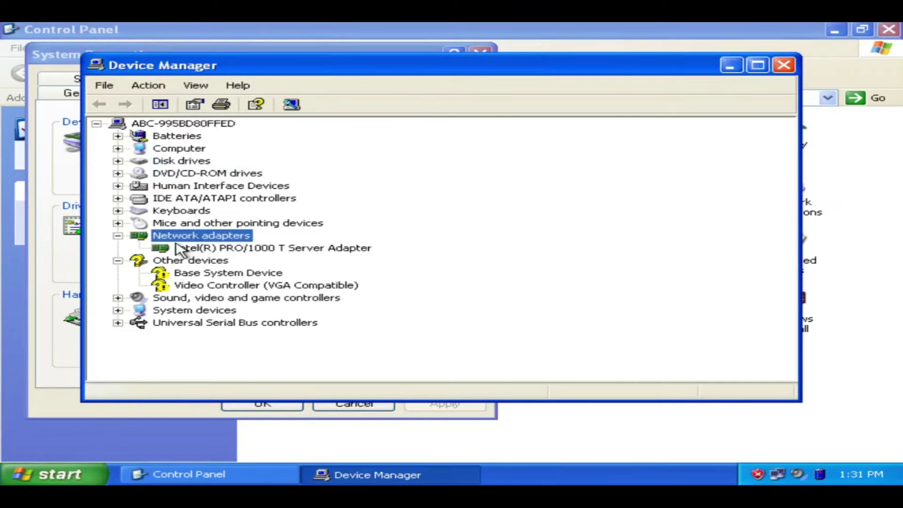
click(235, 249)
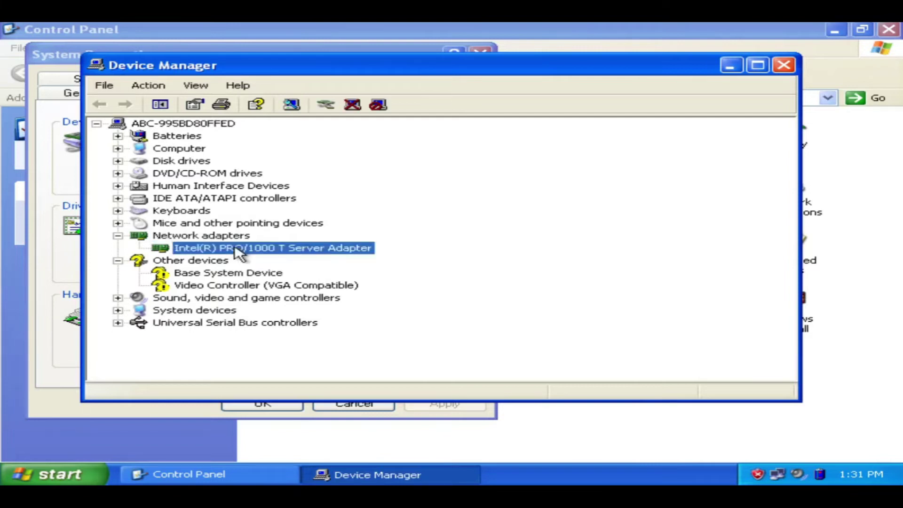
click(204, 265)
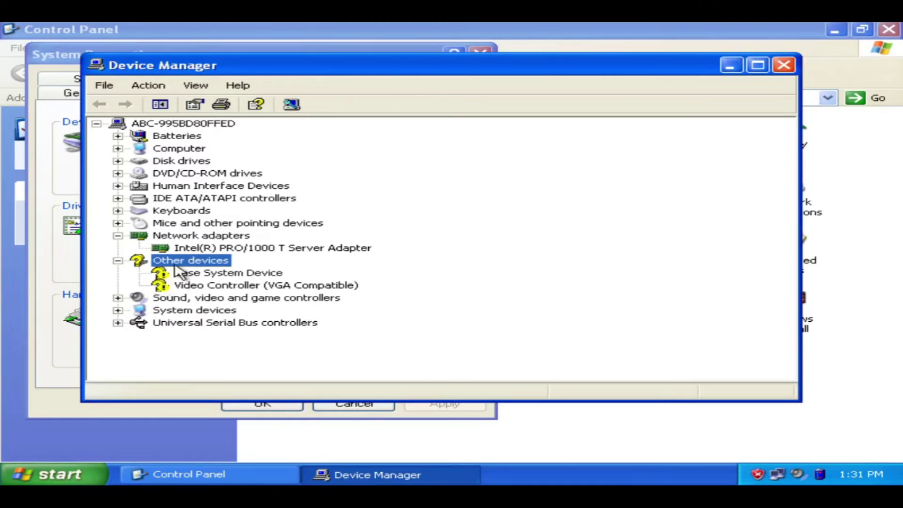
click(210, 238)
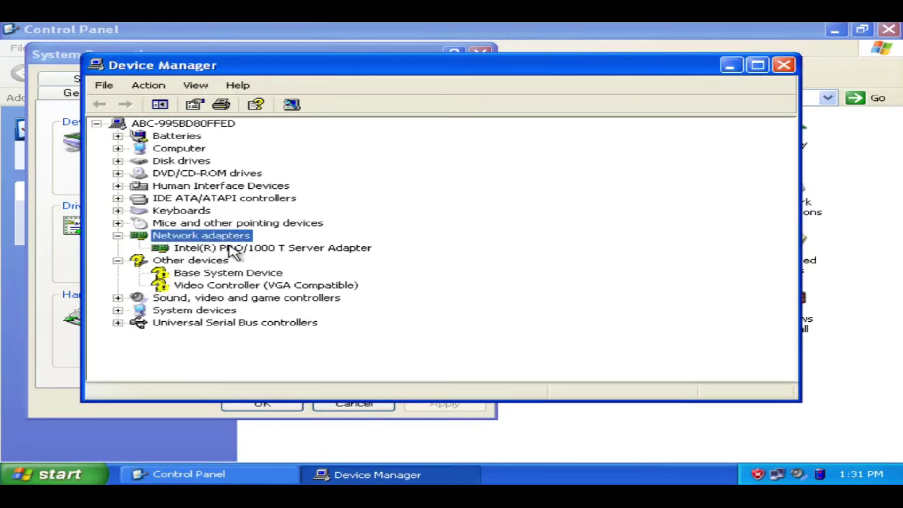
click(231, 251)
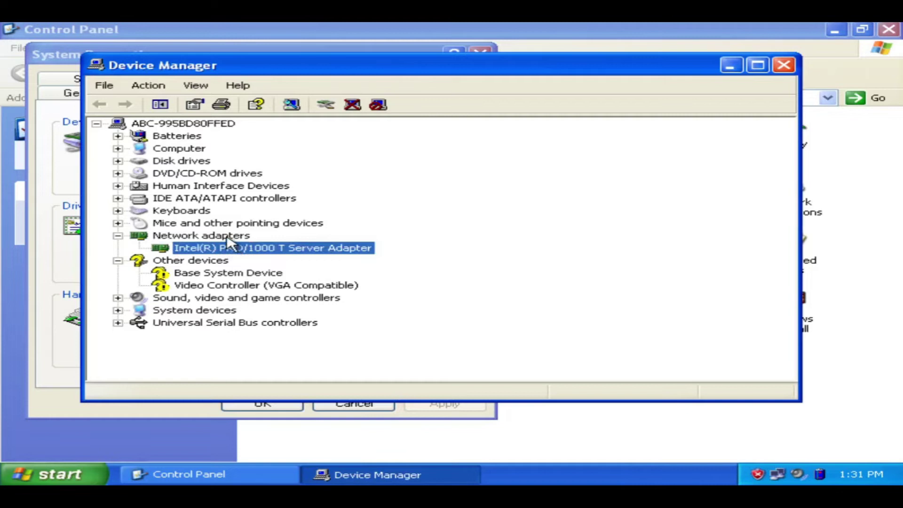
Close Device Manager, System Properties and Control Panel to return to the desktop
click(784, 65)
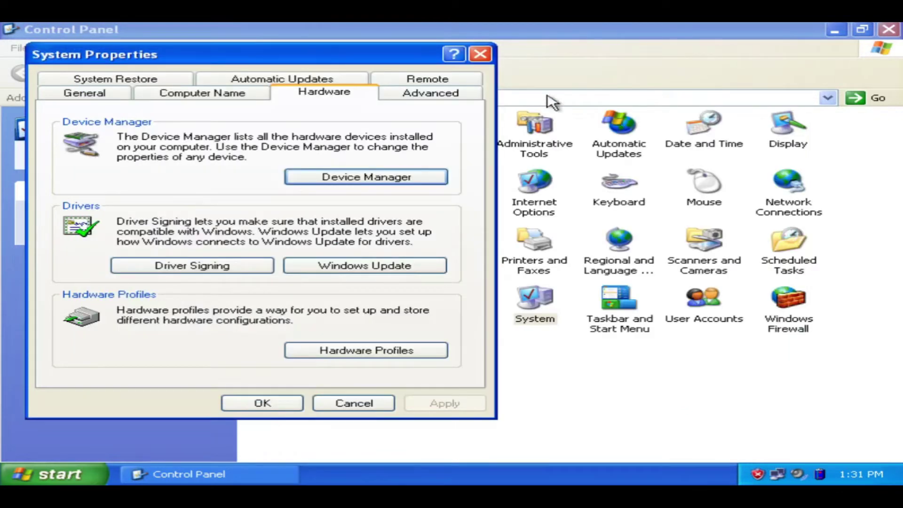
click(479, 55)
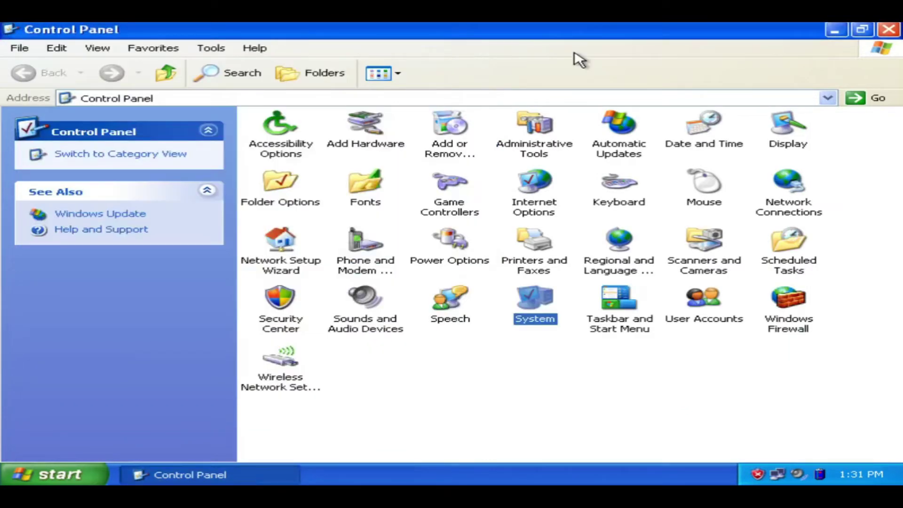
click(894, 31)
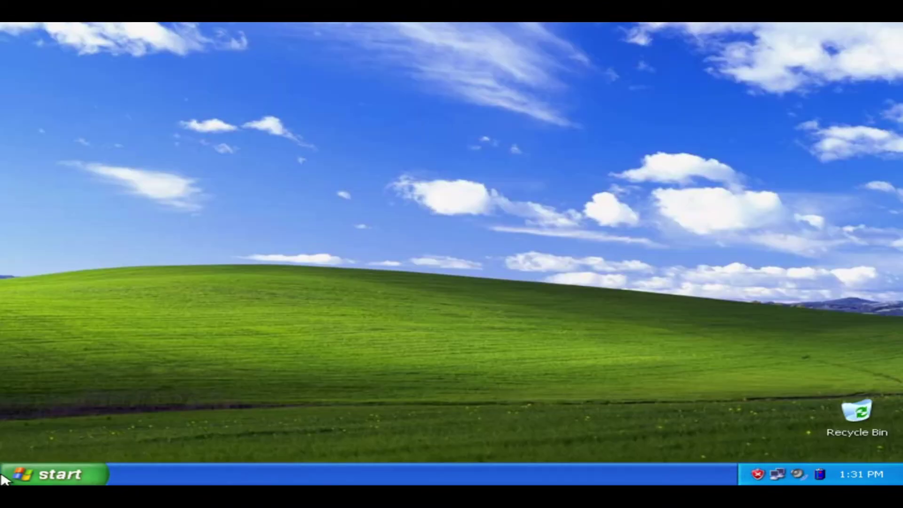
Open Computer Management for My Computer, view its Device Manager list, and close the window
click(49, 481)
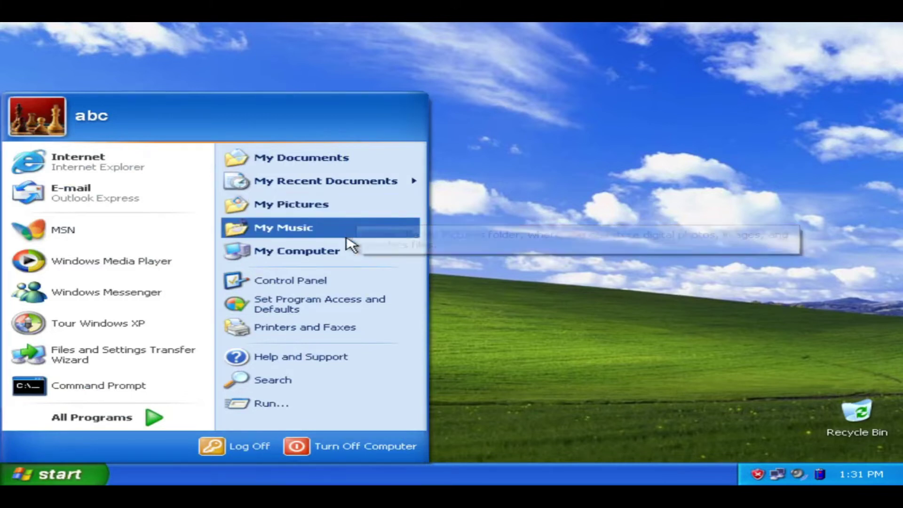
right_click(343, 255)
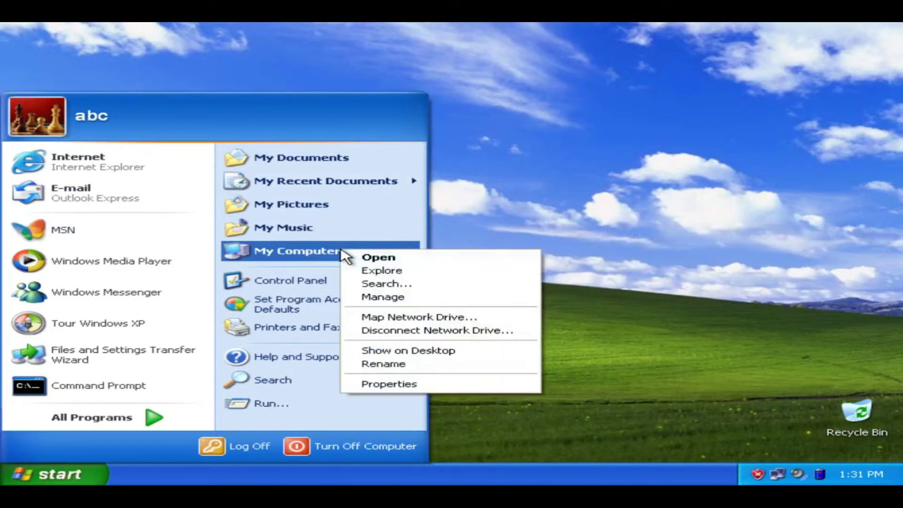
click(377, 297)
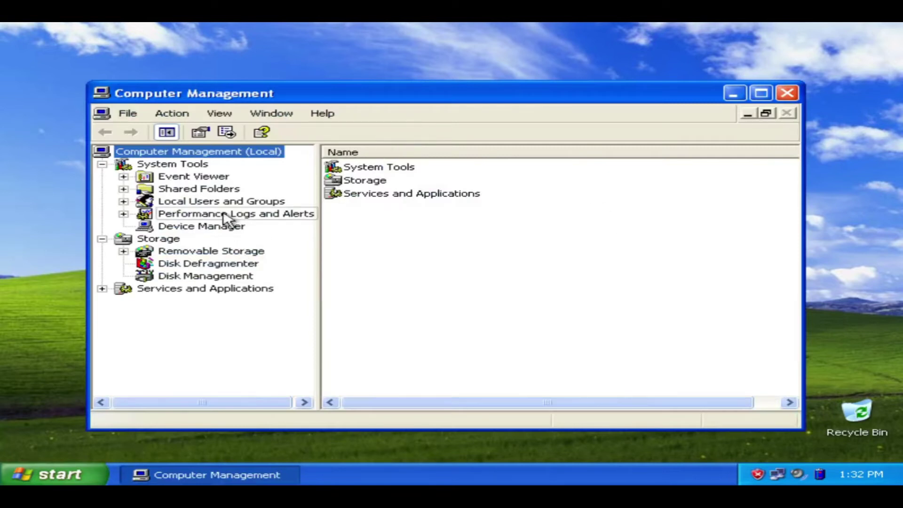
click(219, 227)
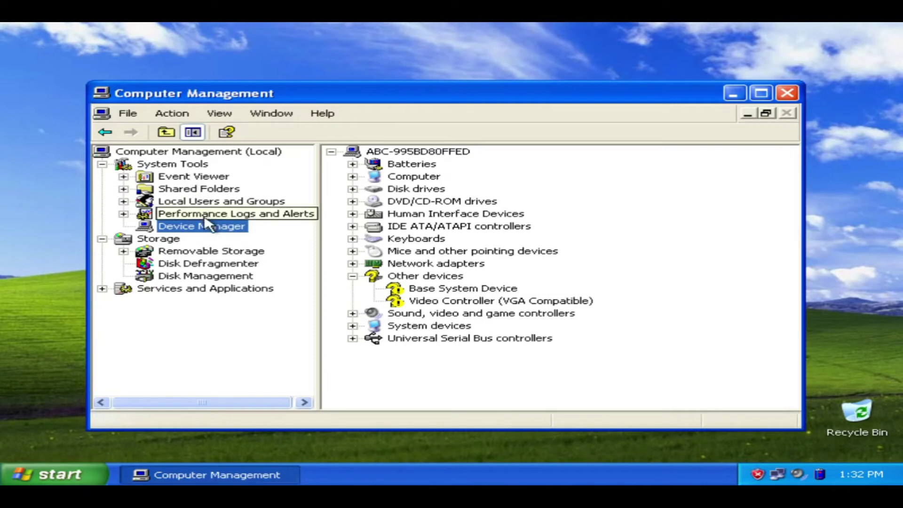
click(465, 349)
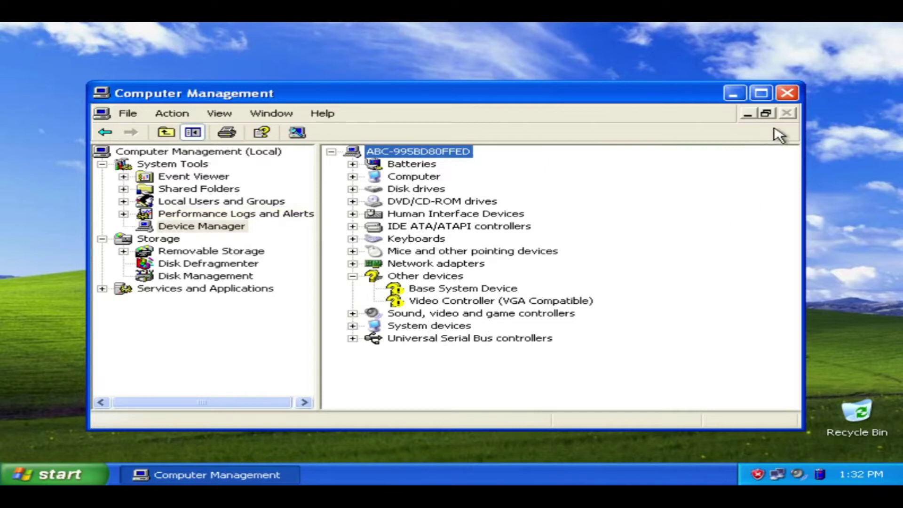
click(786, 94)
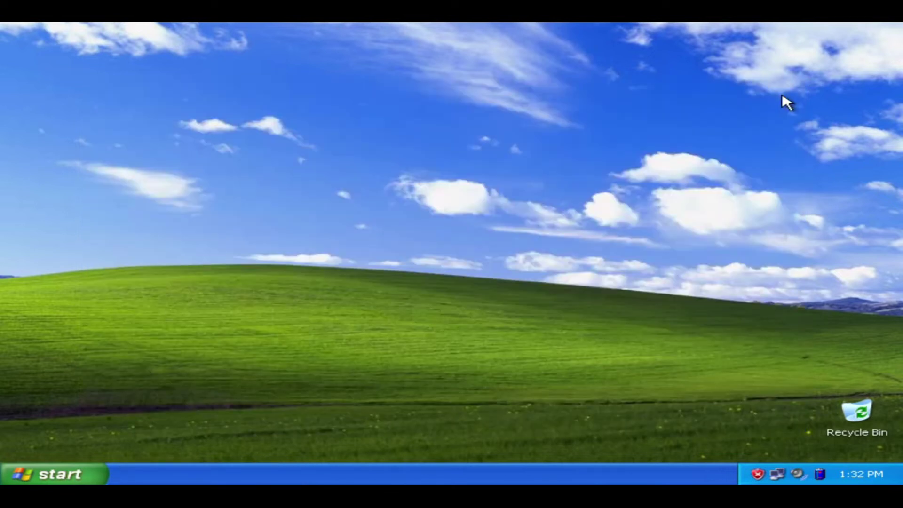
Open Network Connections through Control Panel
click(52, 475)
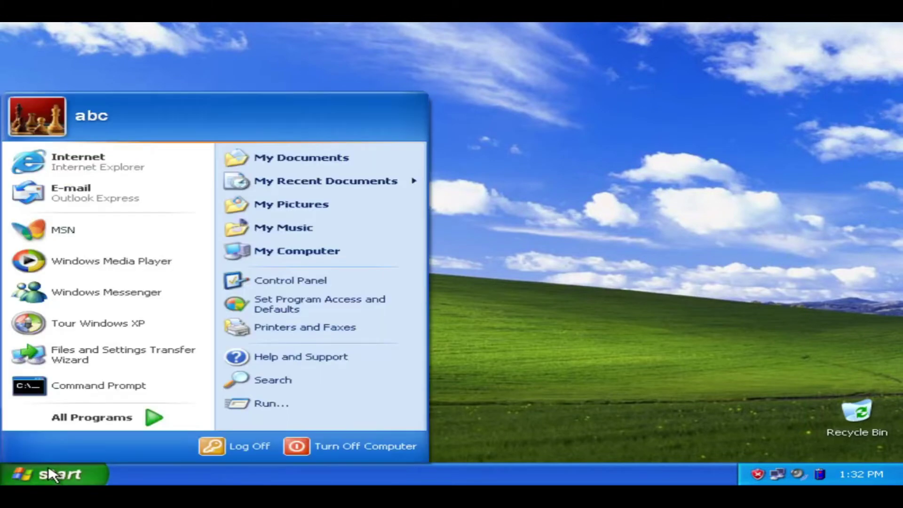
click(318, 285)
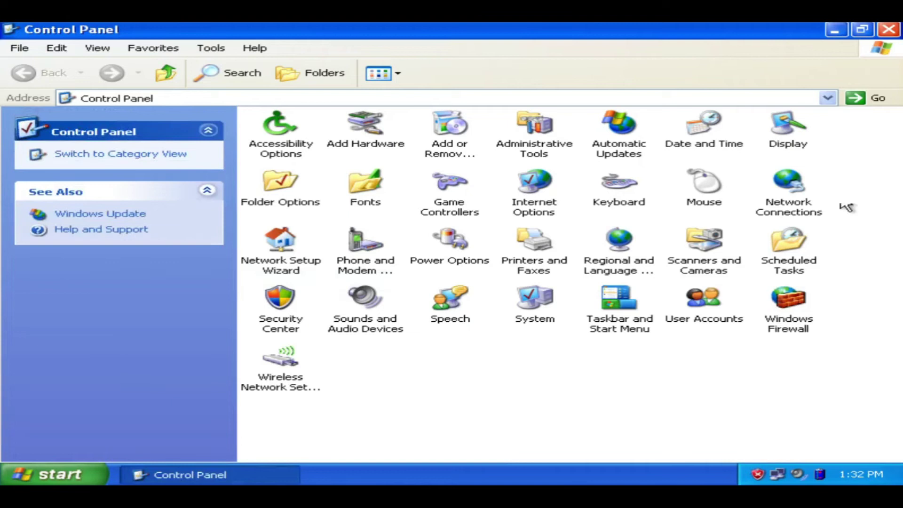
click(796, 215)
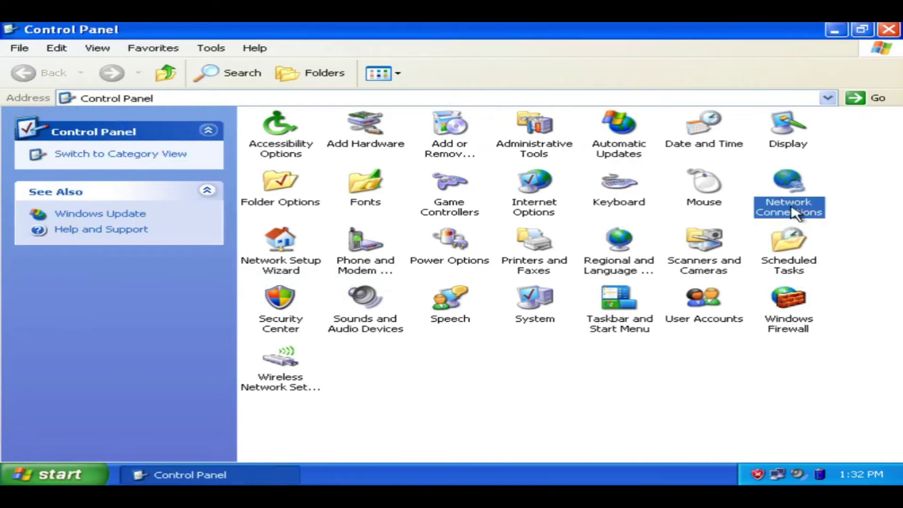
double_click(795, 214)
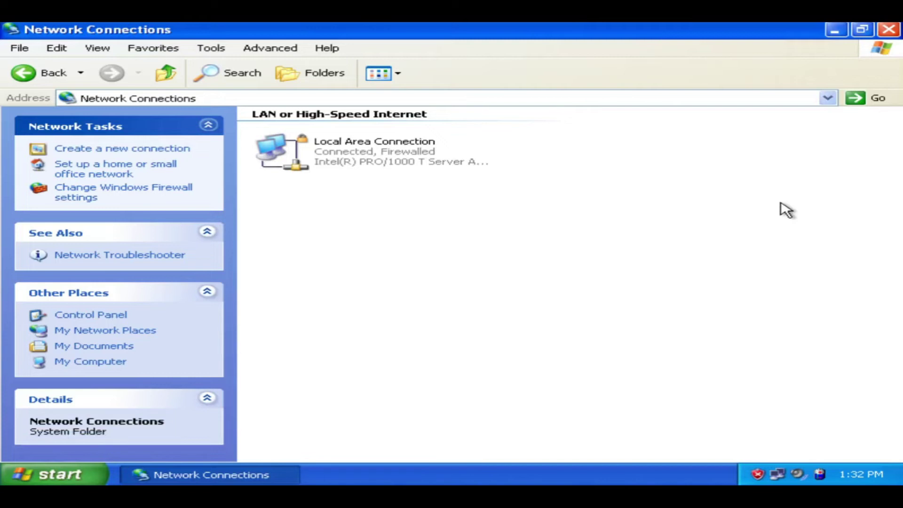
View the Local Area Connection's status and its properties, then dismiss the properties without changes
click(371, 166)
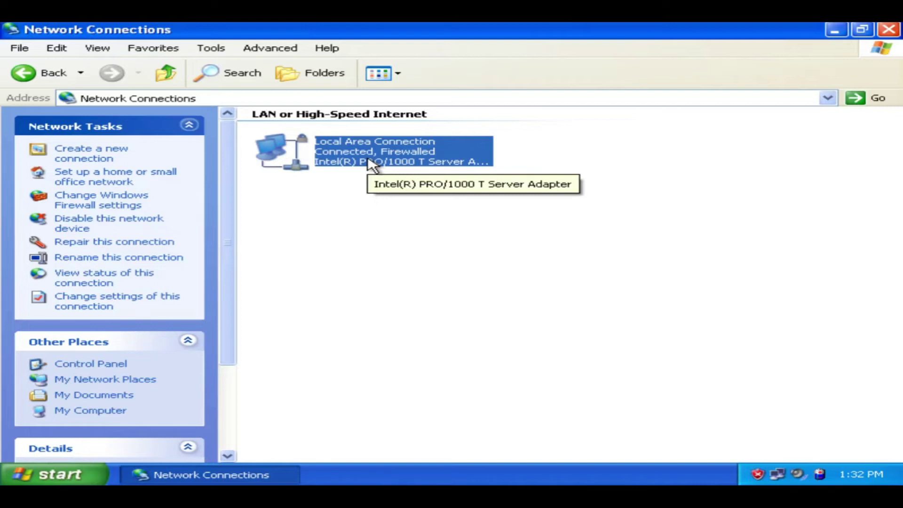
click(369, 161)
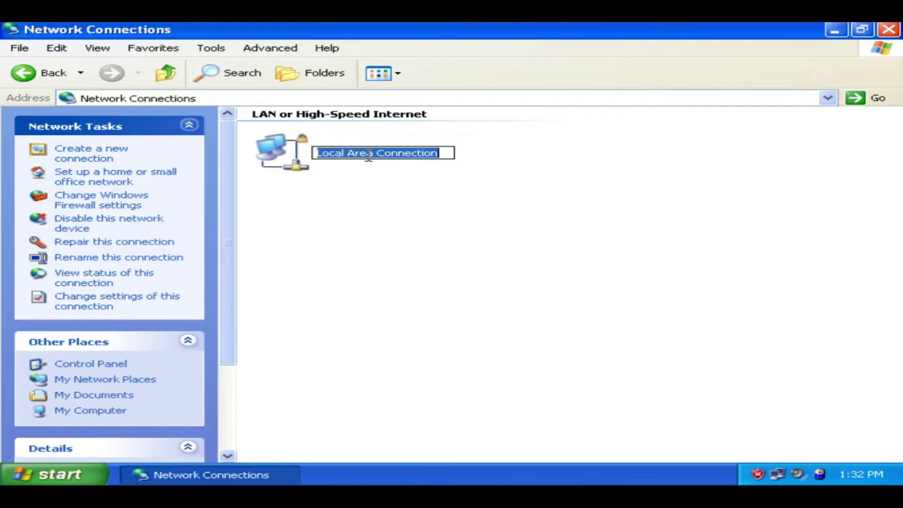
double_click(273, 160)
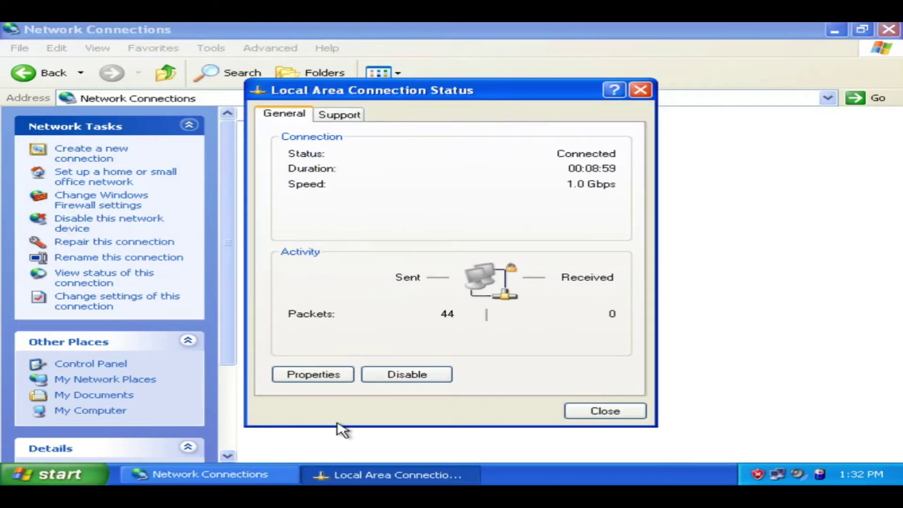
click(331, 377)
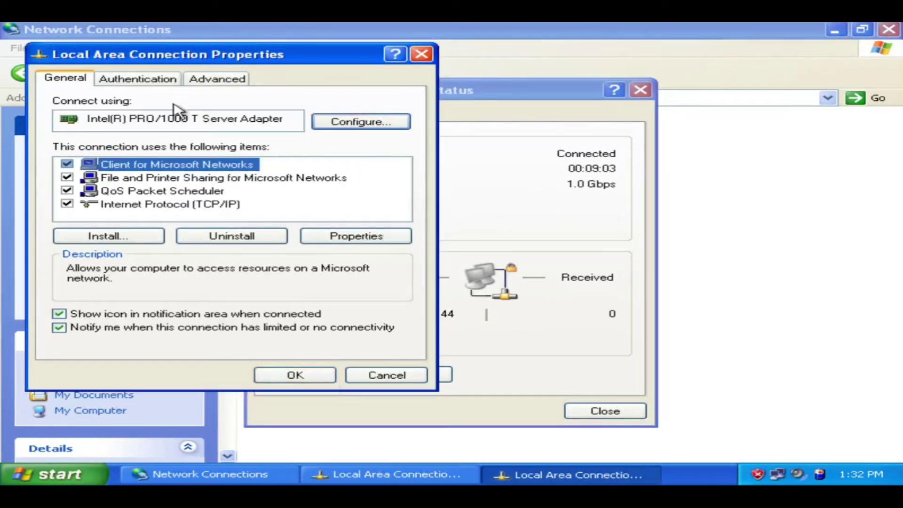
click(387, 375)
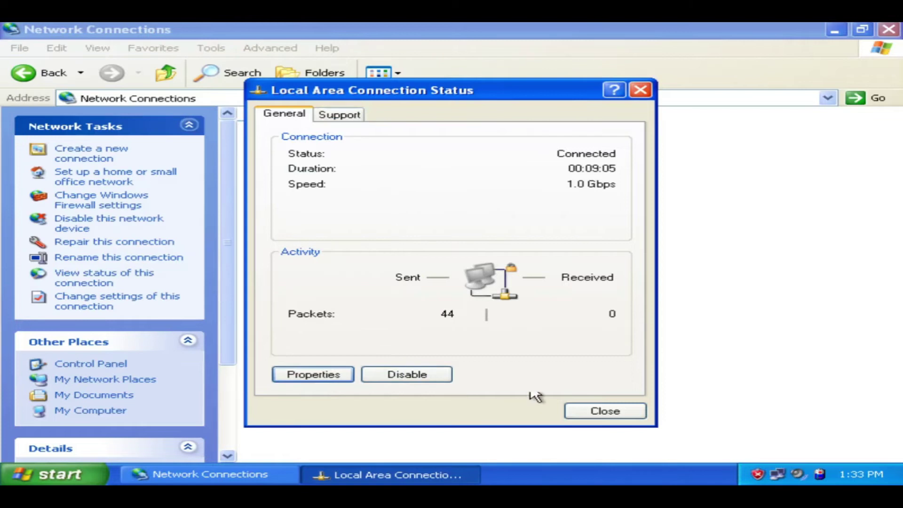
Close the Local Area Connection's status and open its properties from Network Connections
click(593, 412)
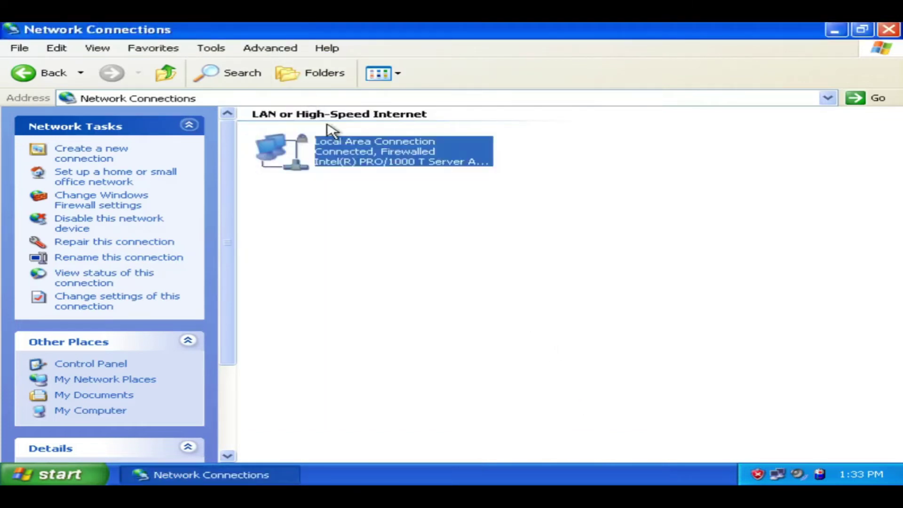
right_click(341, 147)
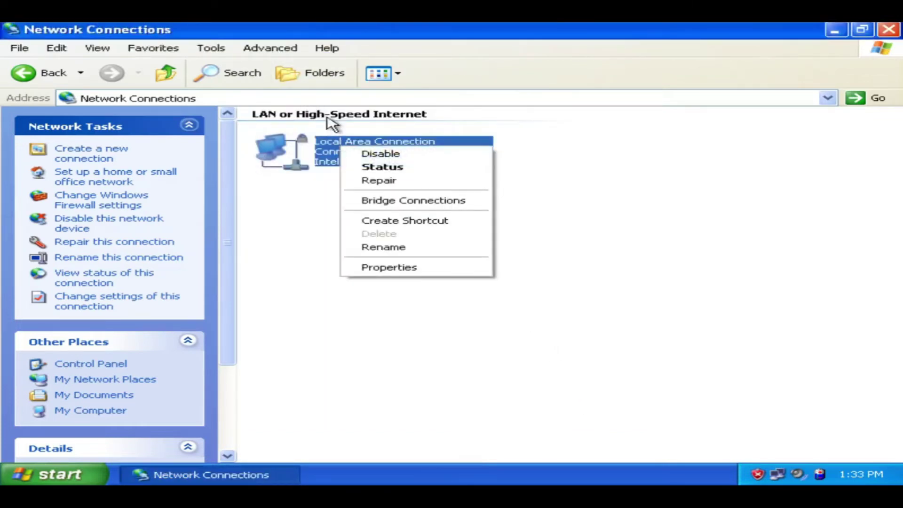
click(384, 277)
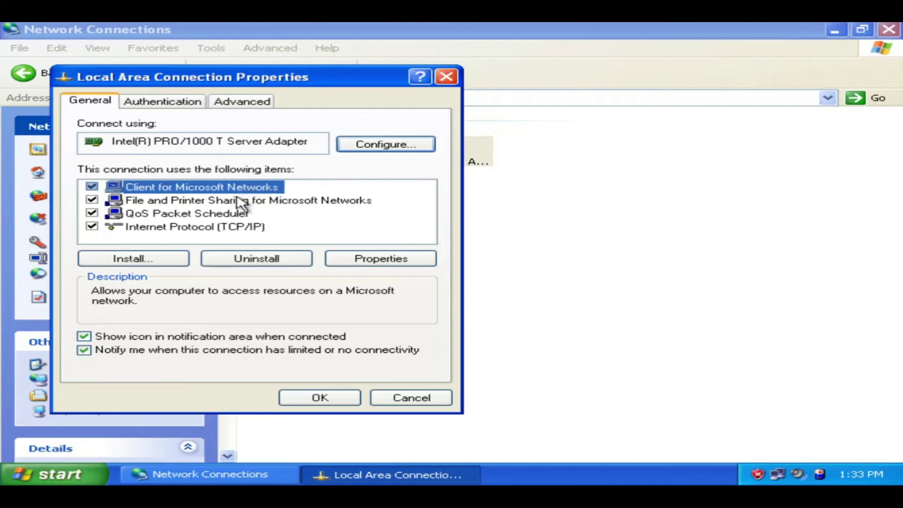
Review the descriptions of File and Printer Sharing for Microsoft Networks, QoS Packet Scheduler and Internet Protocol (TCP/IP)
click(198, 205)
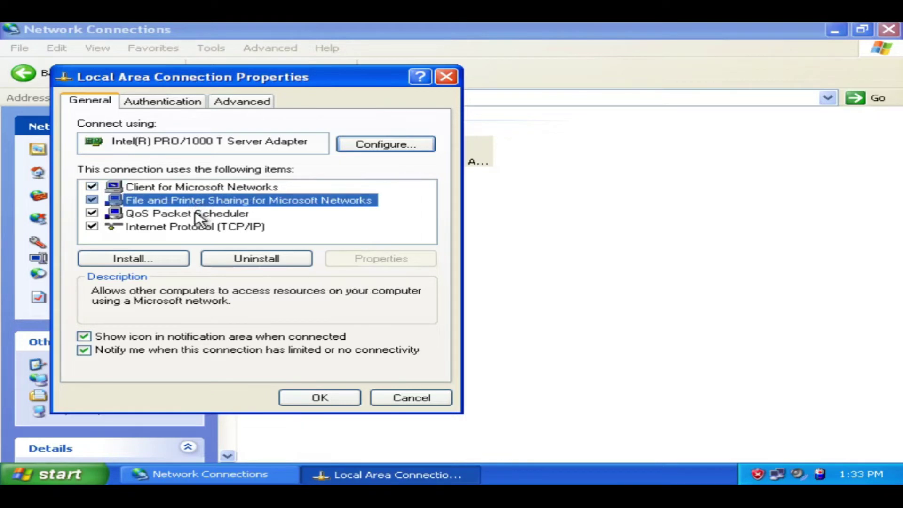
click(195, 215)
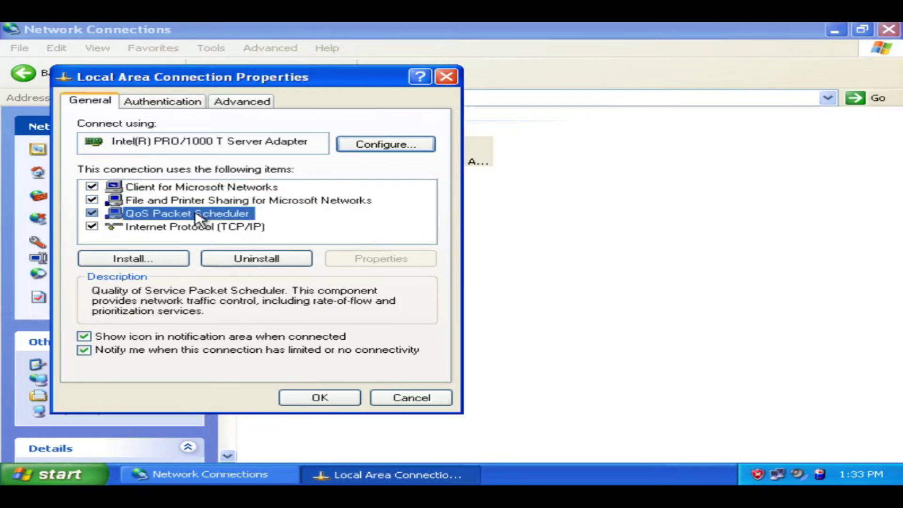
click(189, 227)
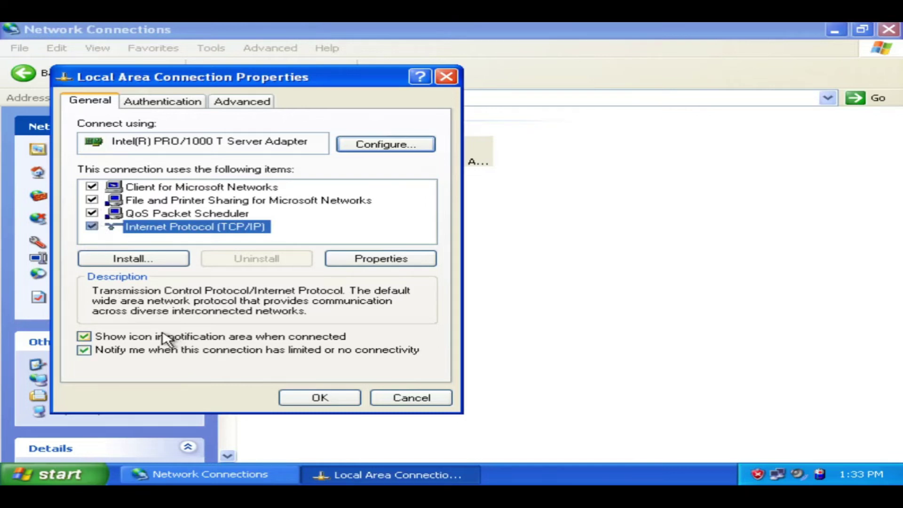
Toggle the notification-area icon option off and on again, and turn off the notification about limited or no connectivity
click(84, 337)
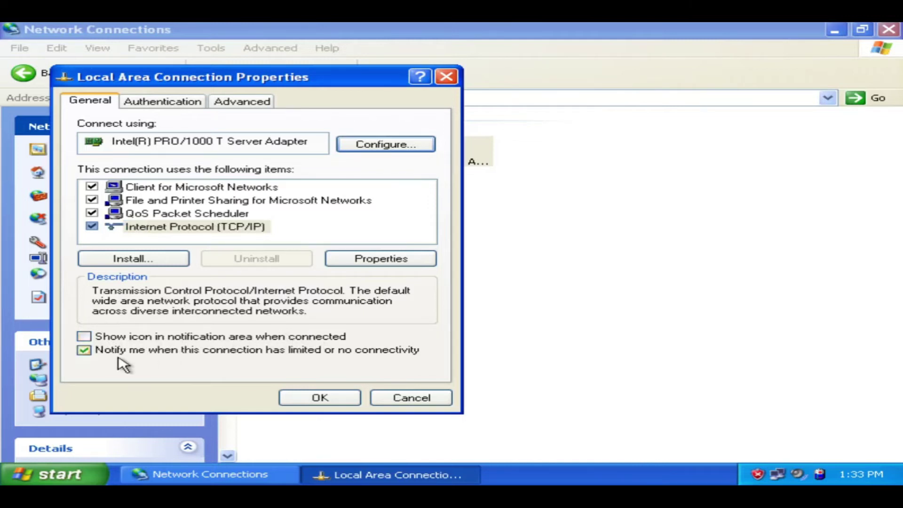
click(84, 337)
mouse_move(777, 477)
click(306, 351)
click(394, 353)
click(377, 352)
Open the connection's Internet Protocol (TCP/IP) properties, dismiss them and open them again
click(211, 230)
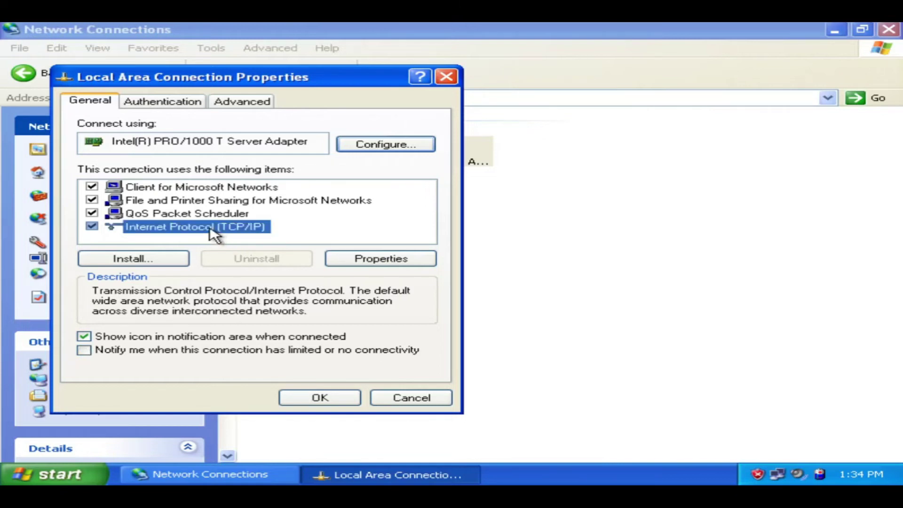
double_click(210, 230)
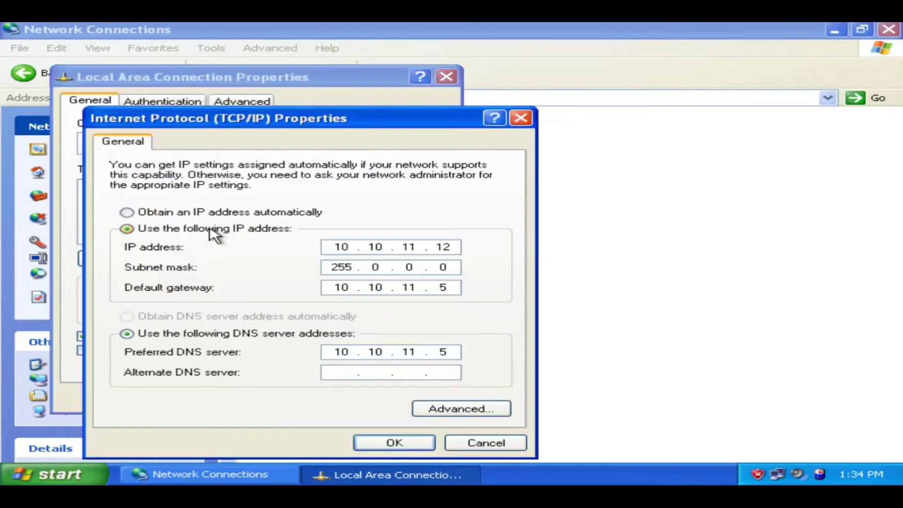
click(477, 445)
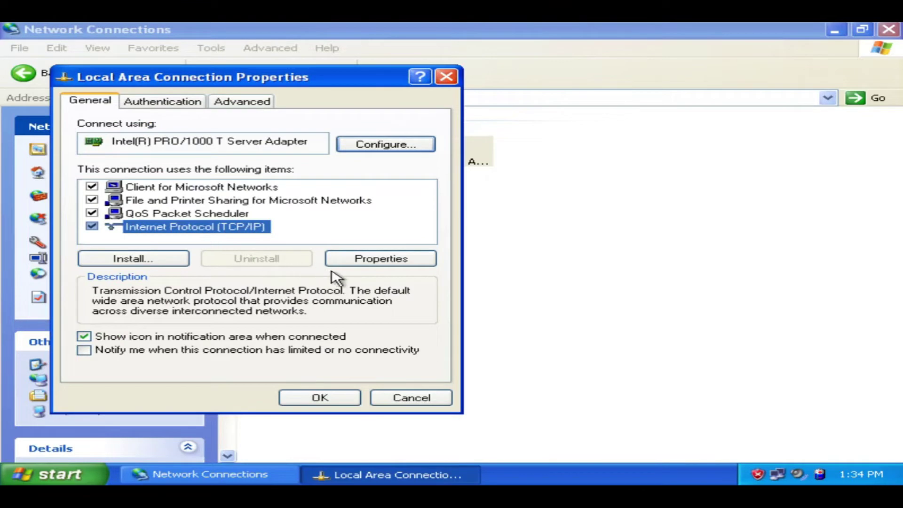
click(361, 262)
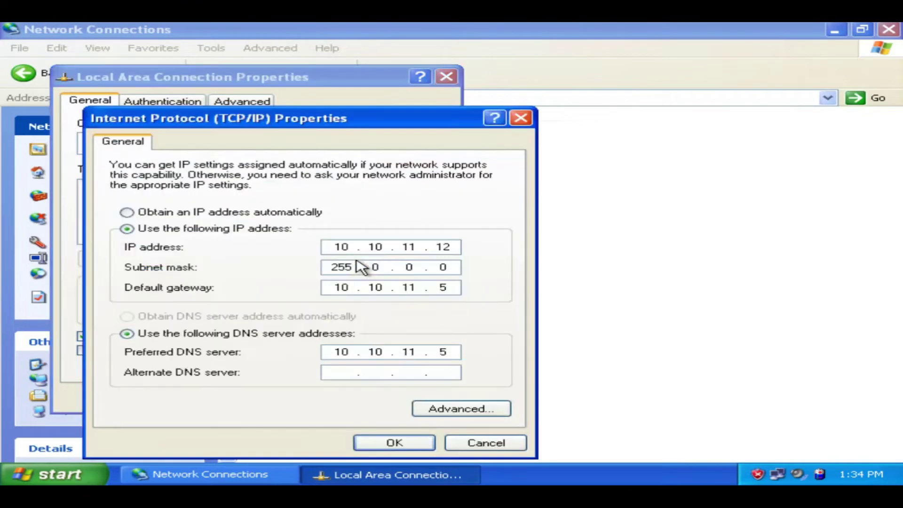
Clear the old addresses by switching to automatic and back to manual, and set IP address 192.168.100.11 with subnet mask 255.255.255.0
click(298, 215)
click(240, 315)
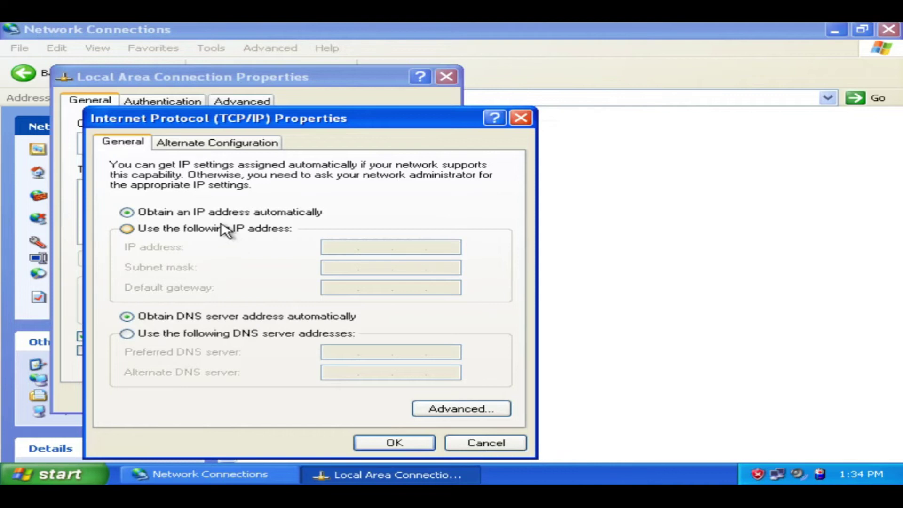
click(220, 232)
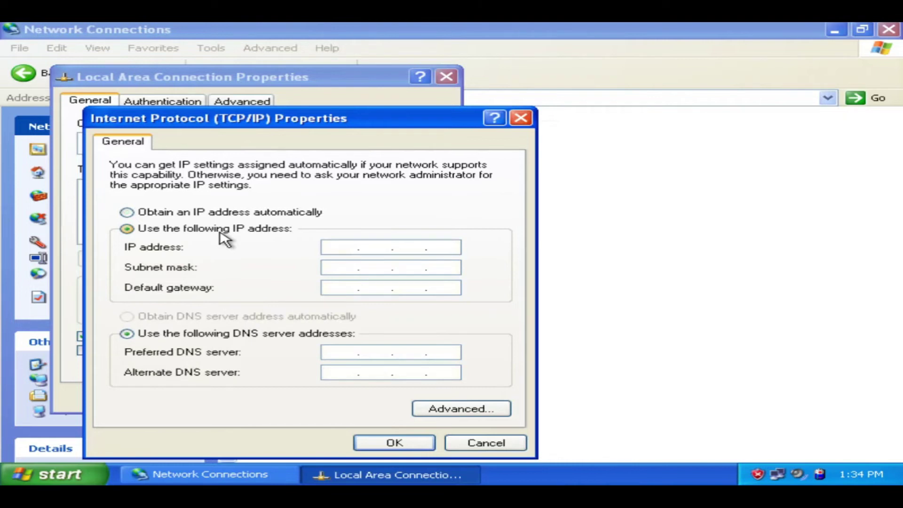
click(337, 242)
text(192 . 16)
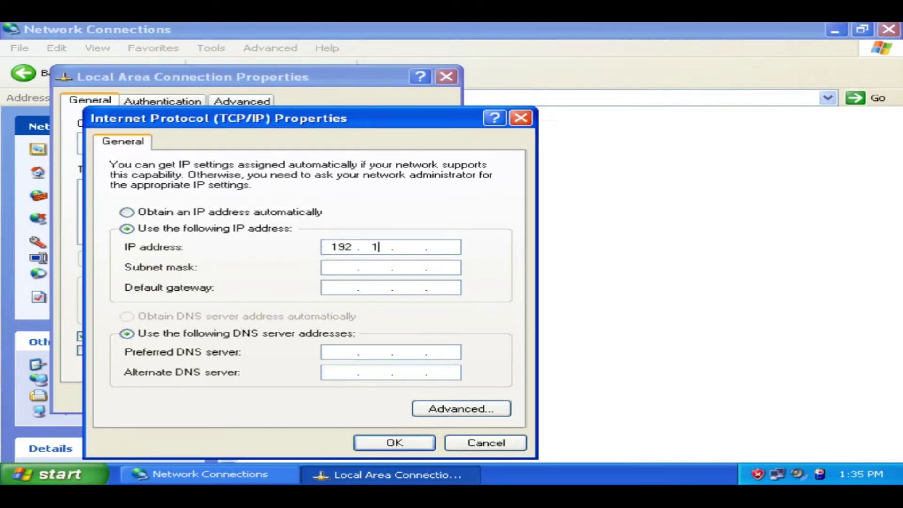
text(8 . 100 . 11)
key(Tab)
key(Tab)
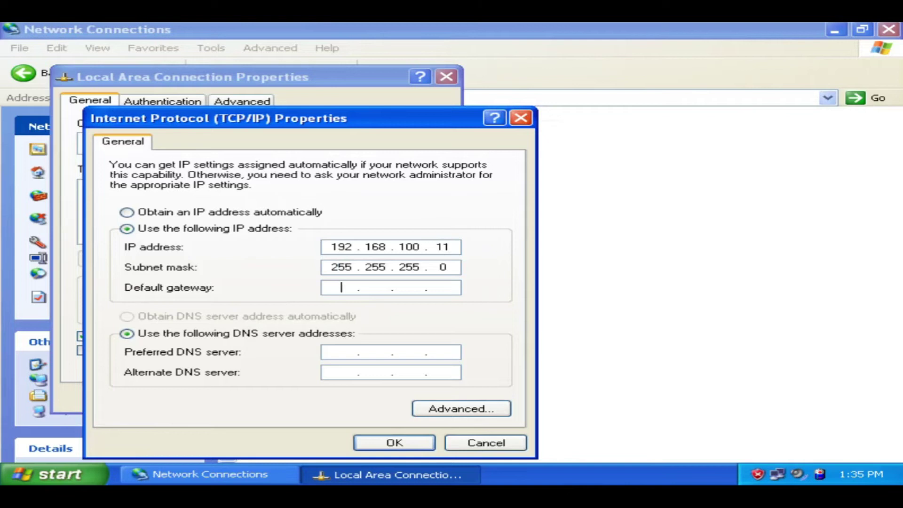
Set the default gateway and preferred DNS server to 192.168.100.1, leave the alternate DNS empty, and confirm the TCP/IP settings
text(192 . 15)
key(BackSpace)
key(BackSpace)
text(168 . 100 . )
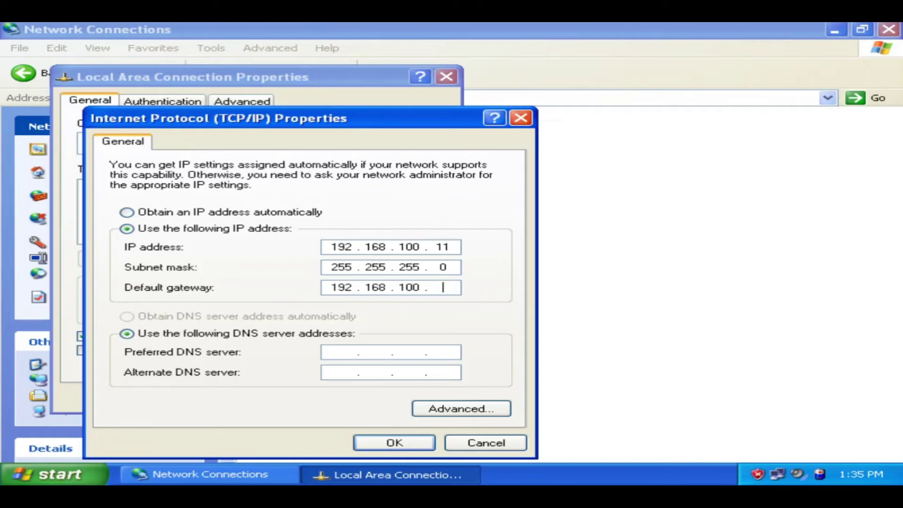
text(1)
key(Tab)
key(Tab)
text(192.168.100.1)
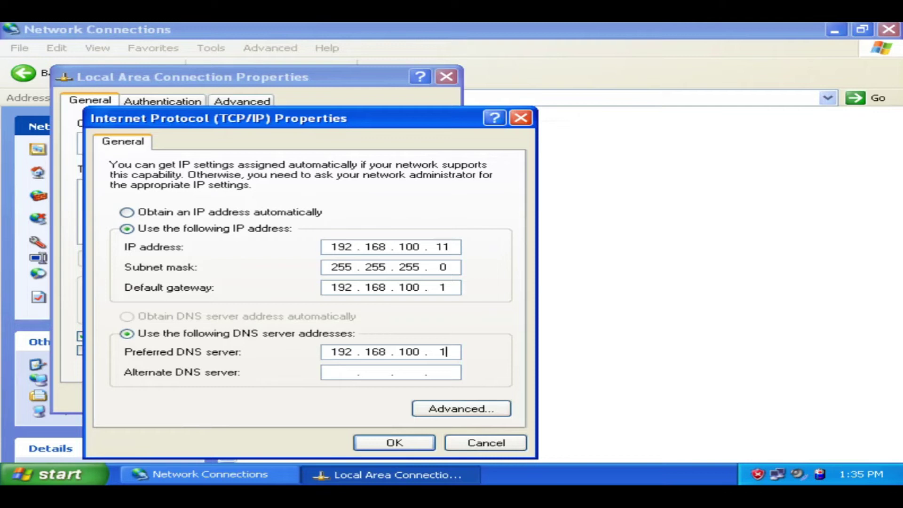
click(341, 372)
click(394, 442)
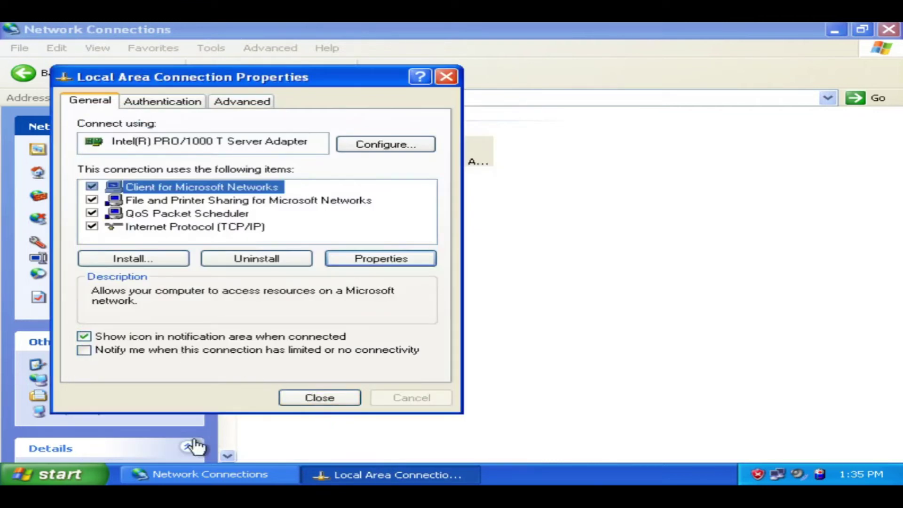
Turn on the notification about limited or no connectivity, and close the connection's properties and Network Connections
click(83, 350)
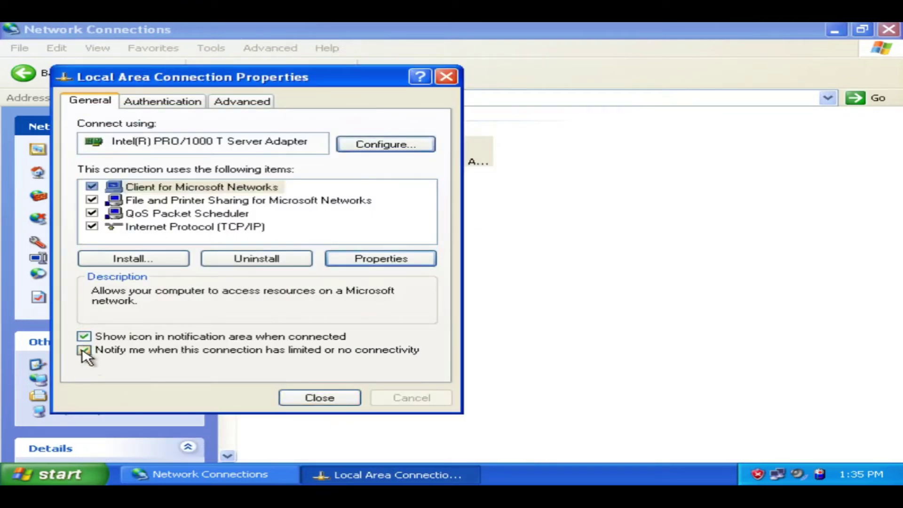
click(304, 399)
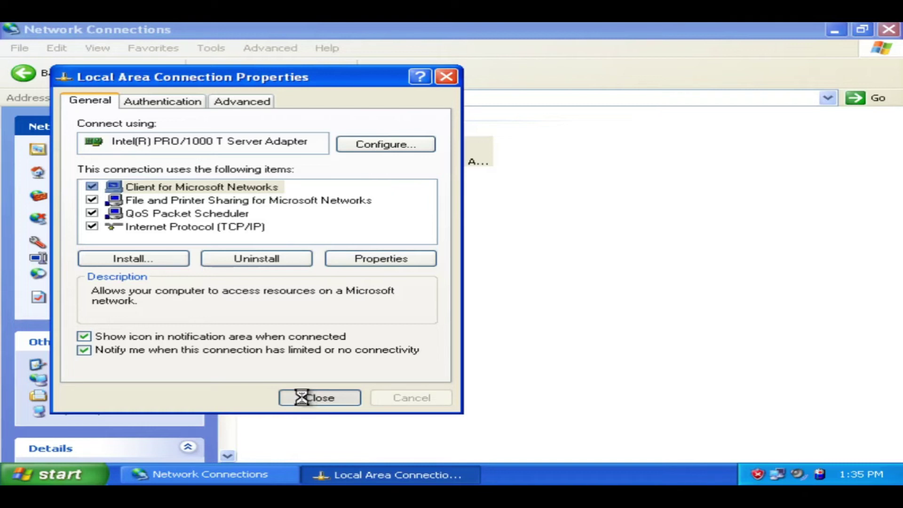
click(889, 30)
Run ipconfig /all in Command Prompt to check the connection's IP configuration, and exit the prompt
click(34, 474)
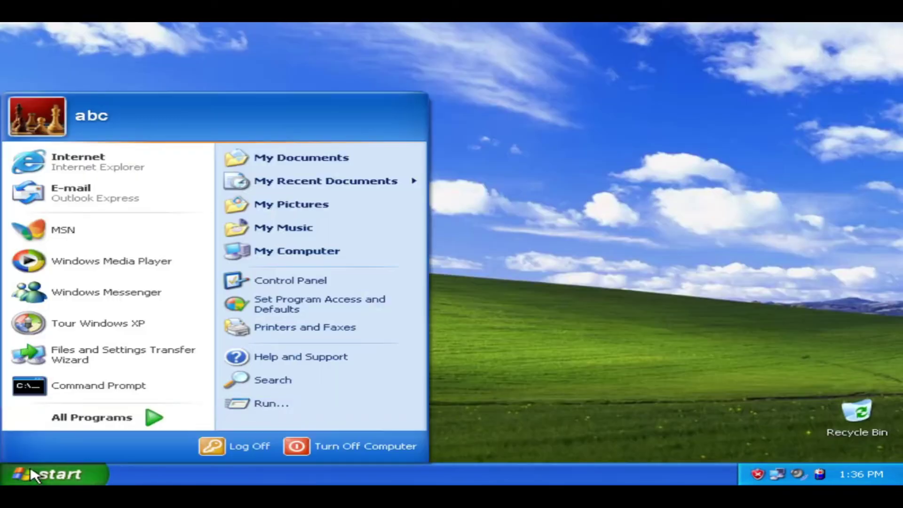
click(88, 396)
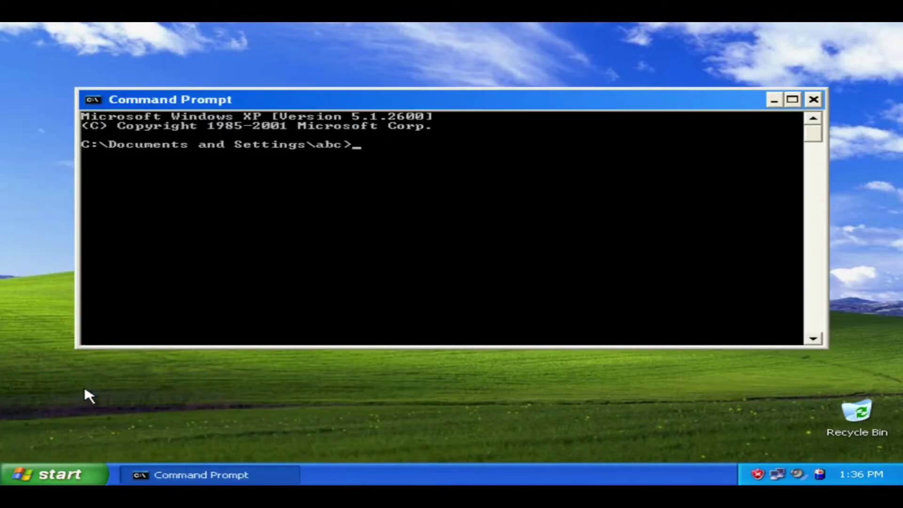
text(ipconfig)
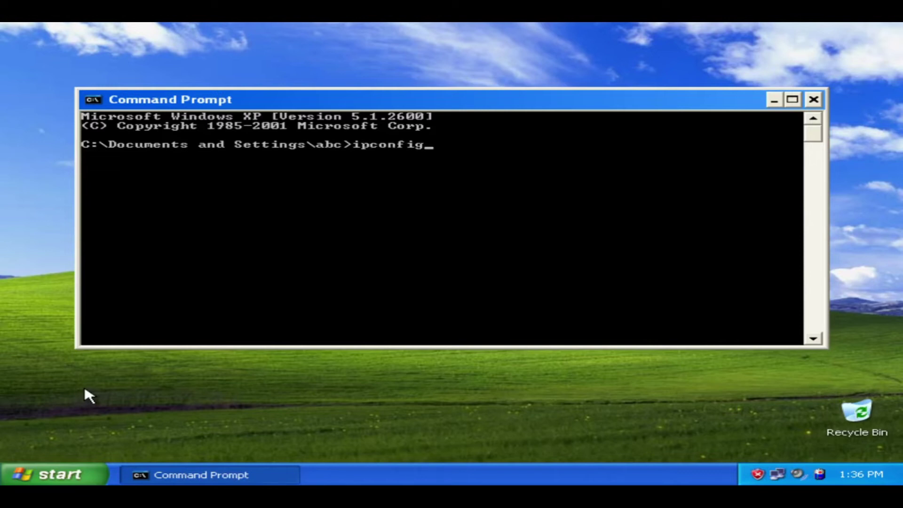
text( /all)
key(Return)
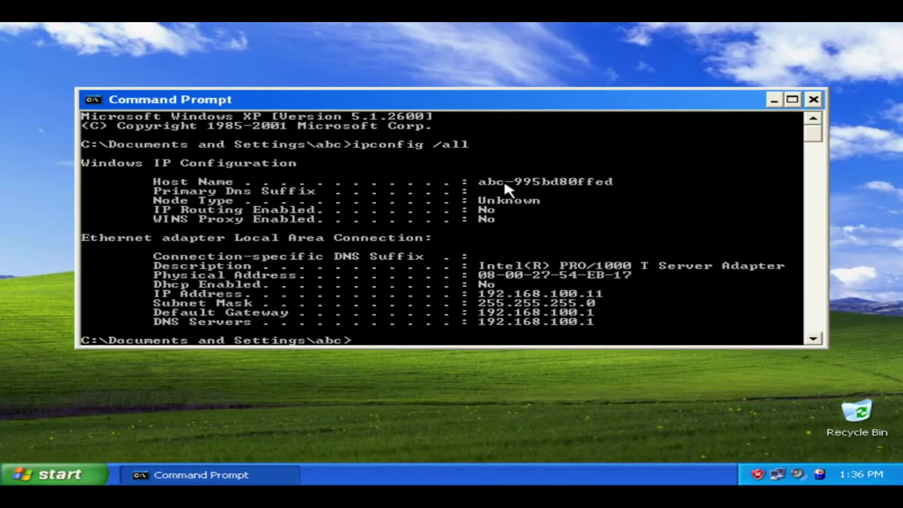
scroll(565, 248, down, 2)
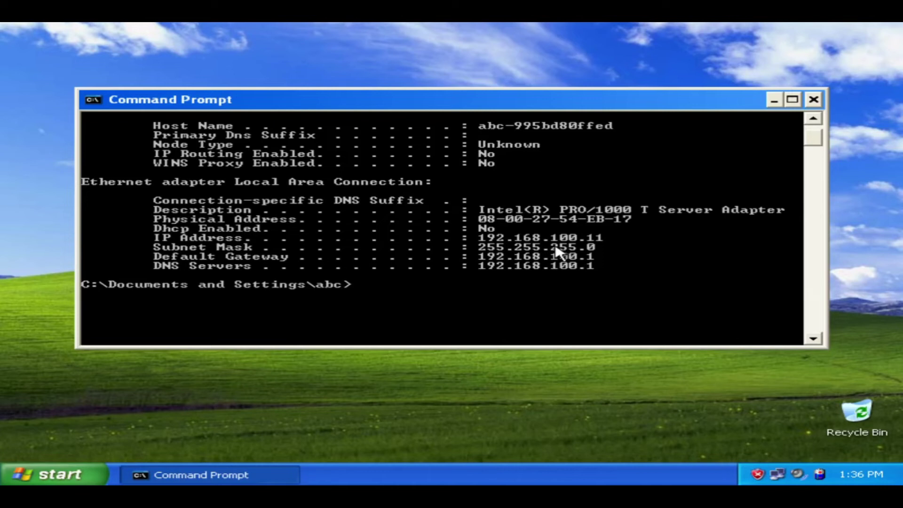
text(exit)
key(Return)
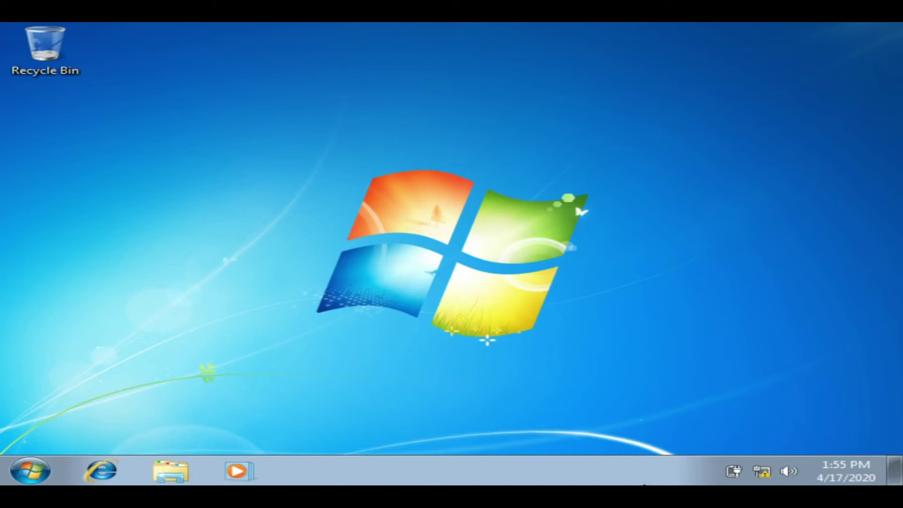
In Windows 7, open the Local Area Connection's Internet Protocol Version 4 (TCP/IPv4) properties through Network and Sharing Center
mouse_move(765, 476)
click(763, 475)
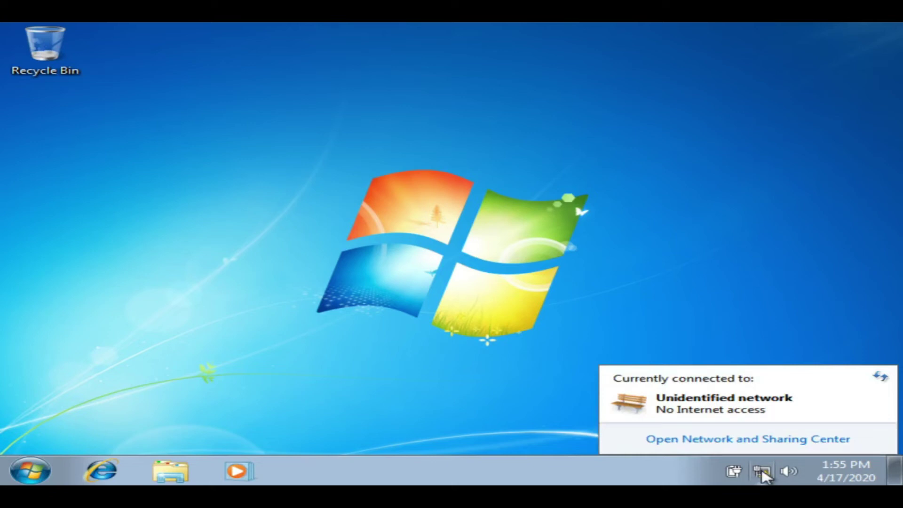
click(759, 441)
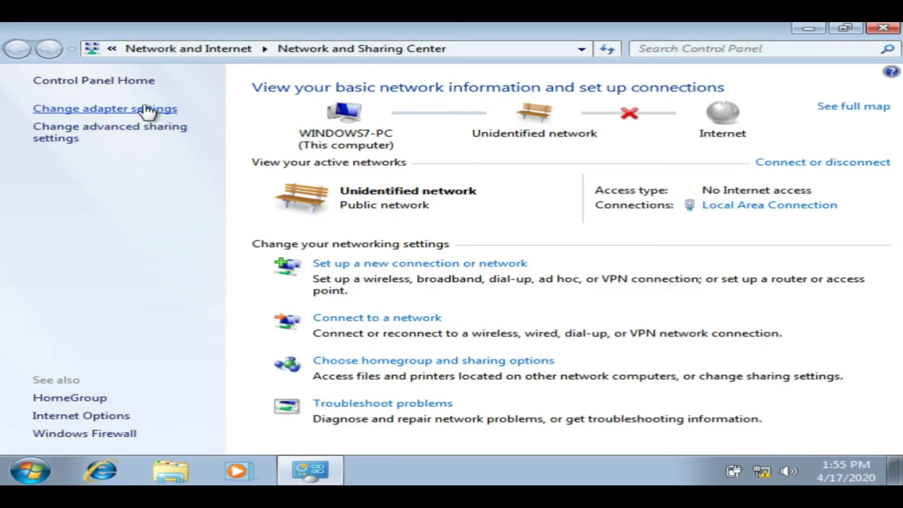
click(762, 207)
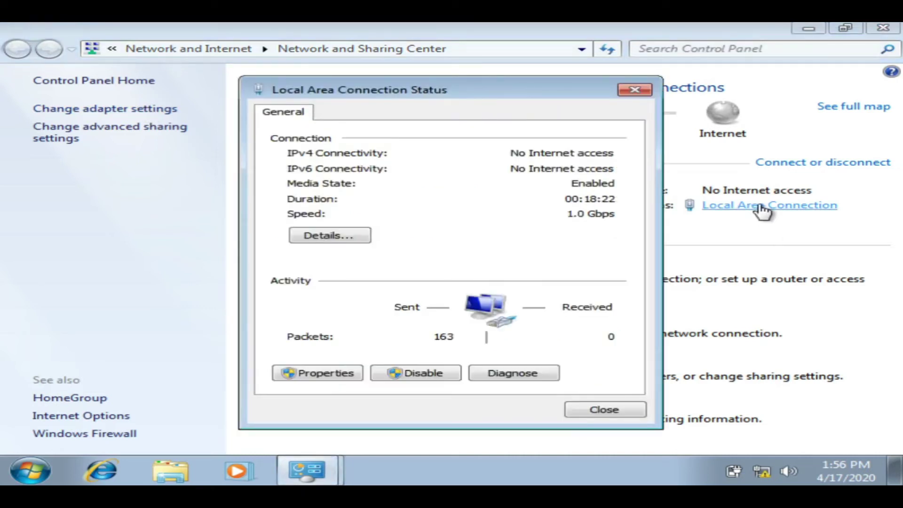
click(309, 372)
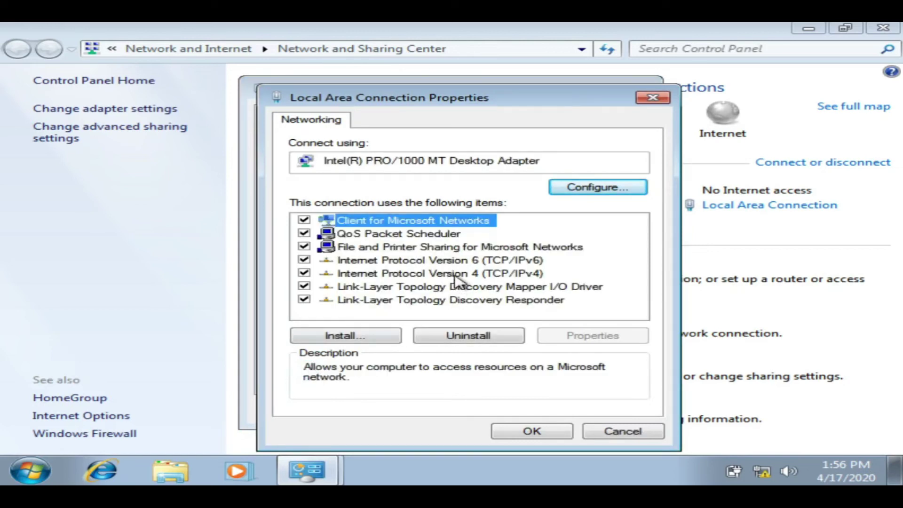
click(455, 276)
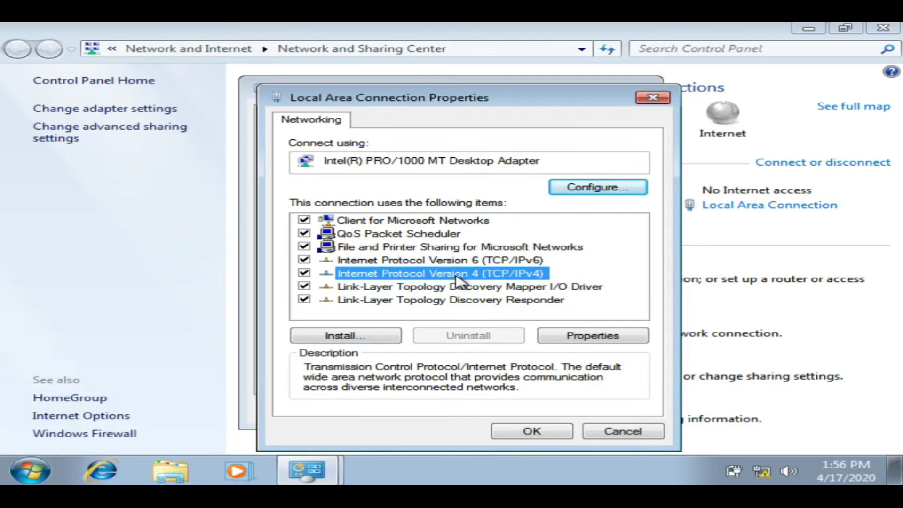
click(570, 337)
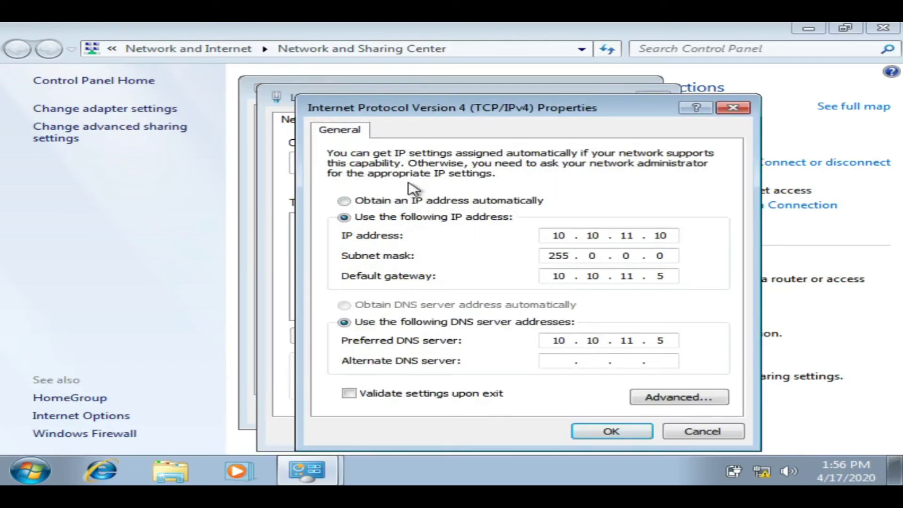
Clear the existing IPv4 and DNS addresses, and set the static IP address to 192.168.100.13 with subnet mask 255.255.255.0
click(423, 205)
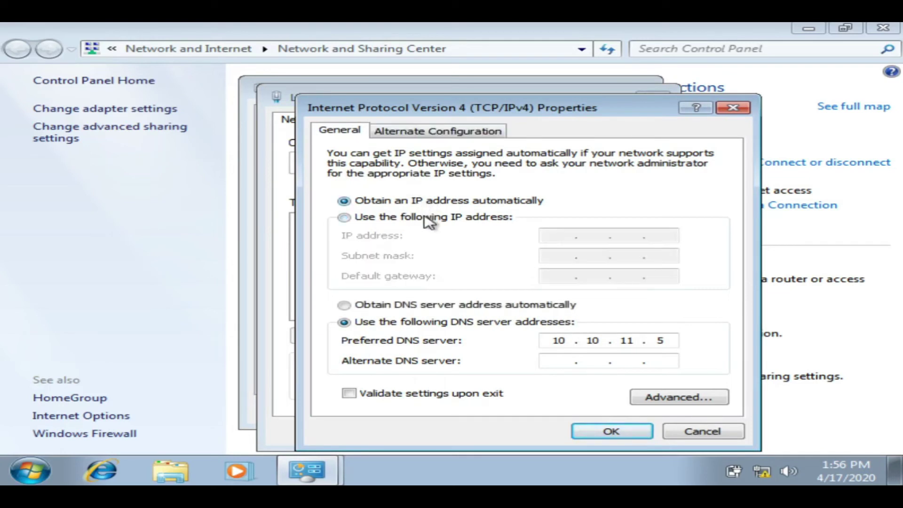
click(450, 306)
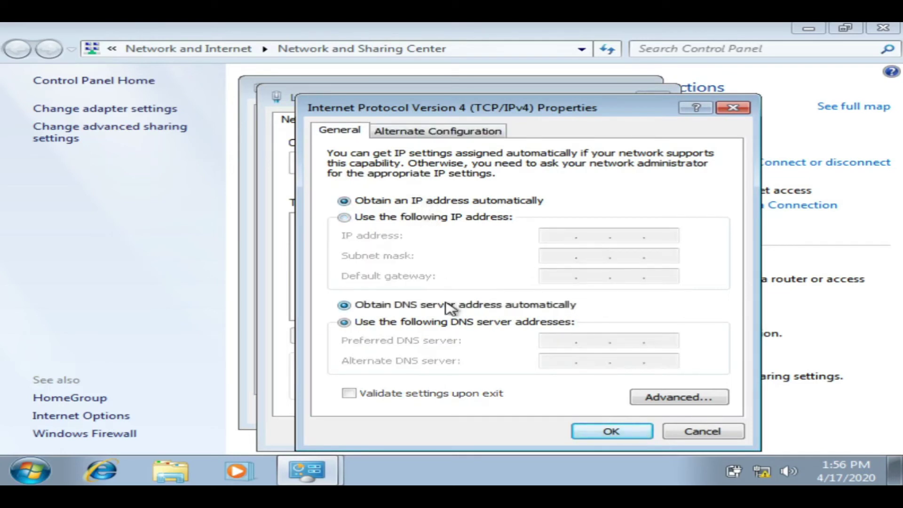
click(415, 217)
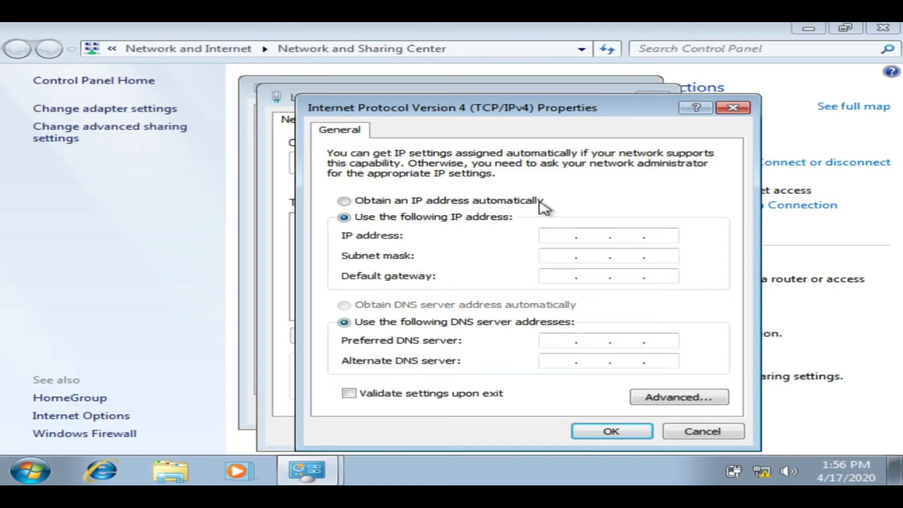
text(192 . 168 . 100 . 1)
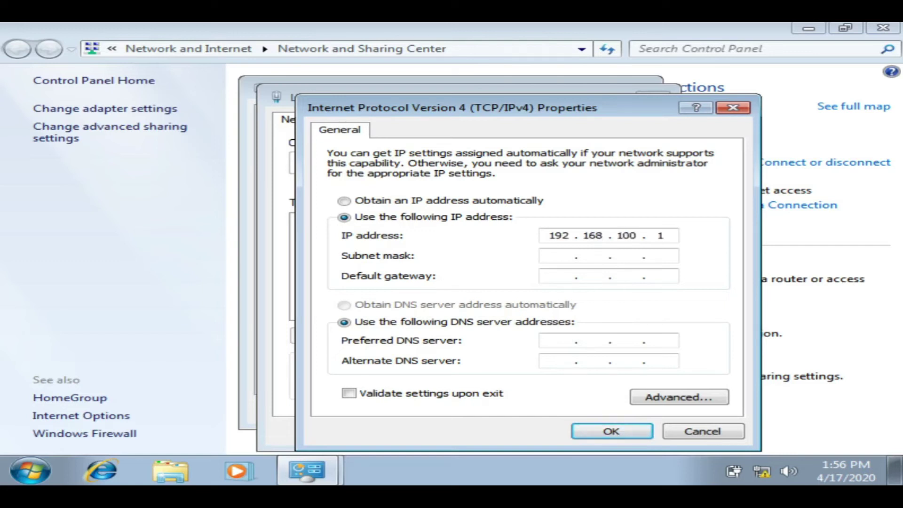
text(3)
key(Tab)
key(Tab)
Set the default gateway and preferred DNS server to 192.168.100.1, and confirm and close the Local Area Connection's dialogs
text(192 . 168 . )
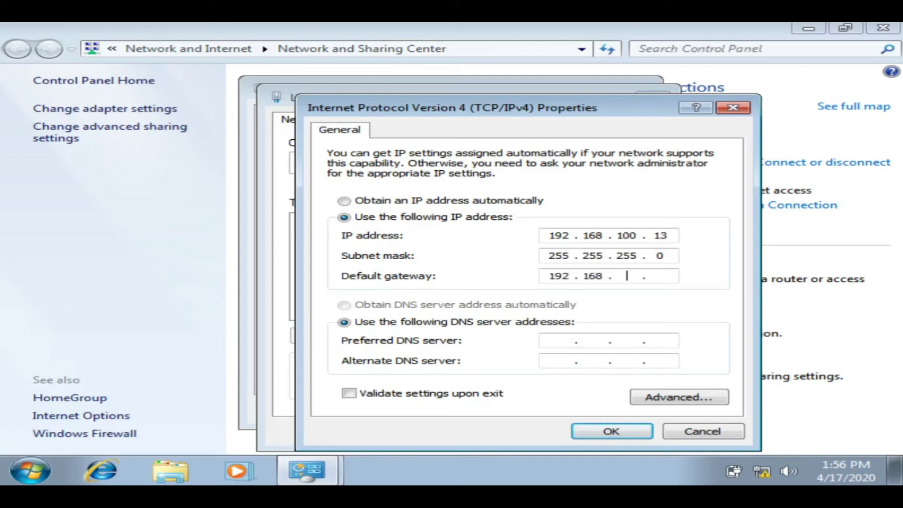
text(100 . 1)
key(Tab)
key(Tab)
text(192 . 168 . 100 . 1)
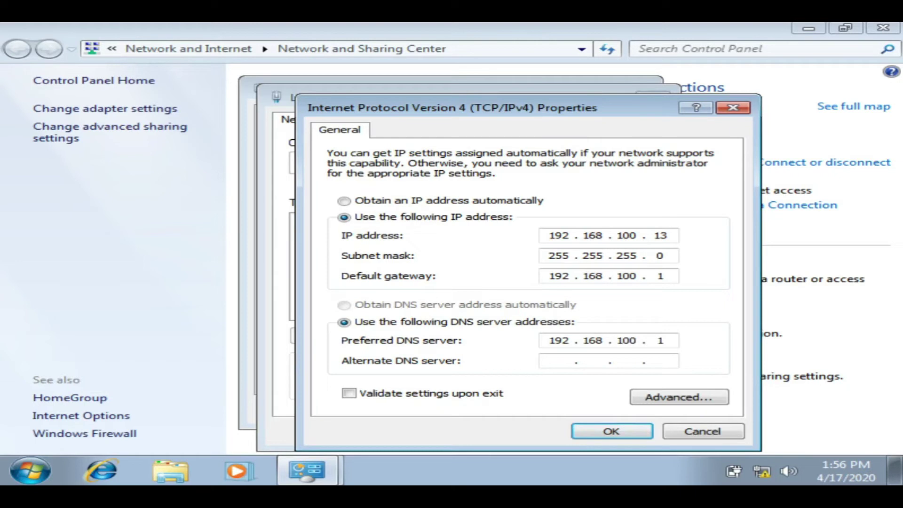
click(585, 433)
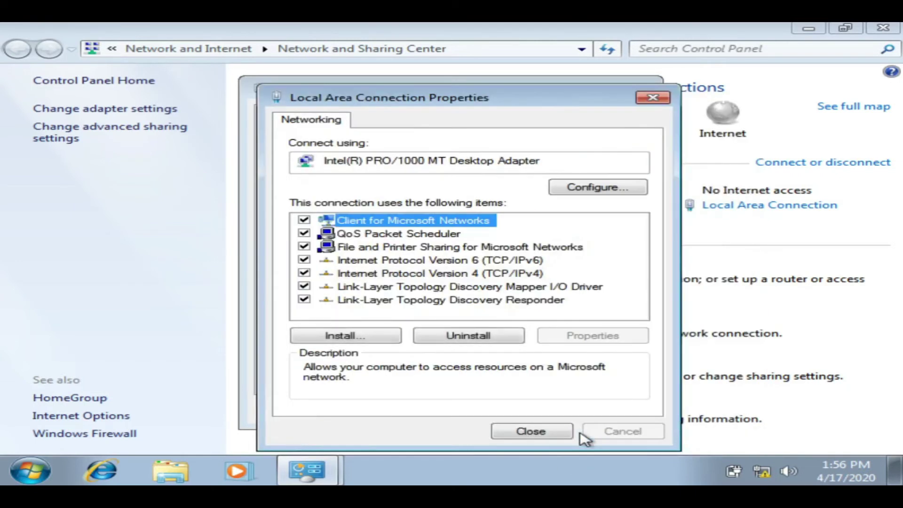
click(553, 433)
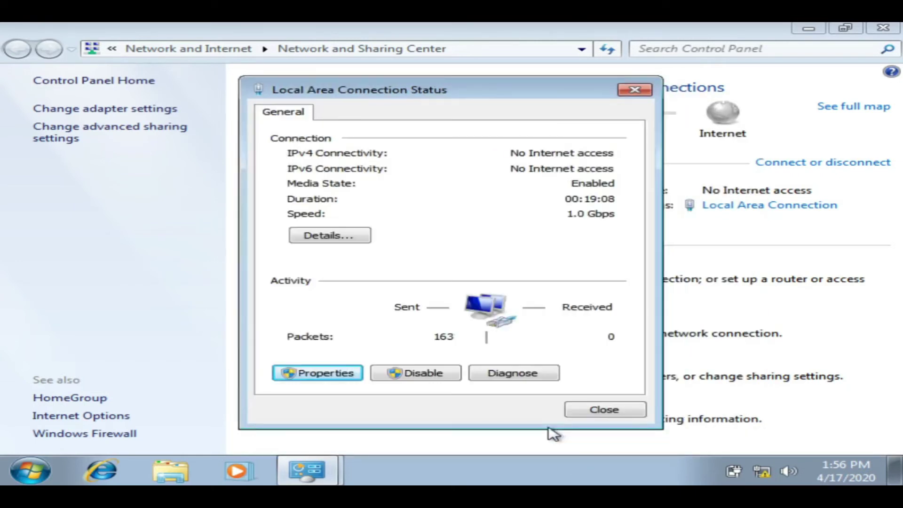
click(586, 411)
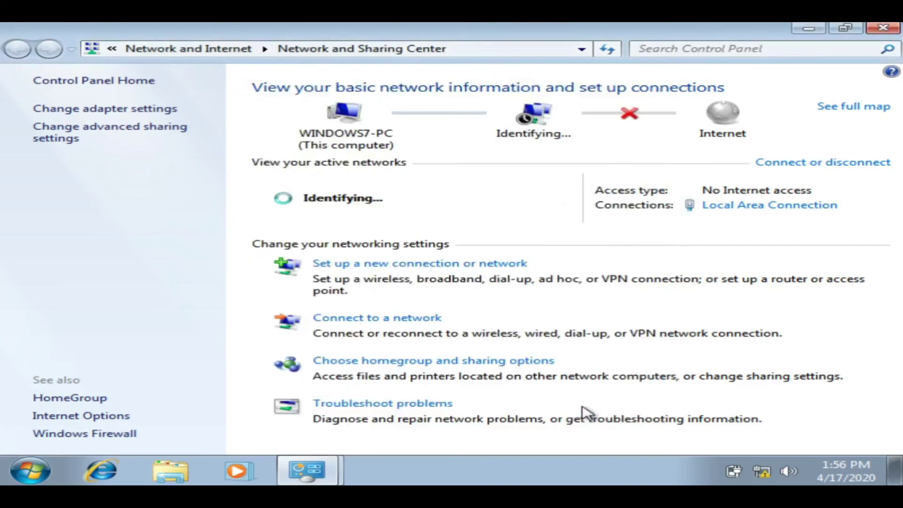
Run ipconfig /all in Windows 7's Command Prompt and review the Local Area Connection's configuration in an enlarged window
click(24, 478)
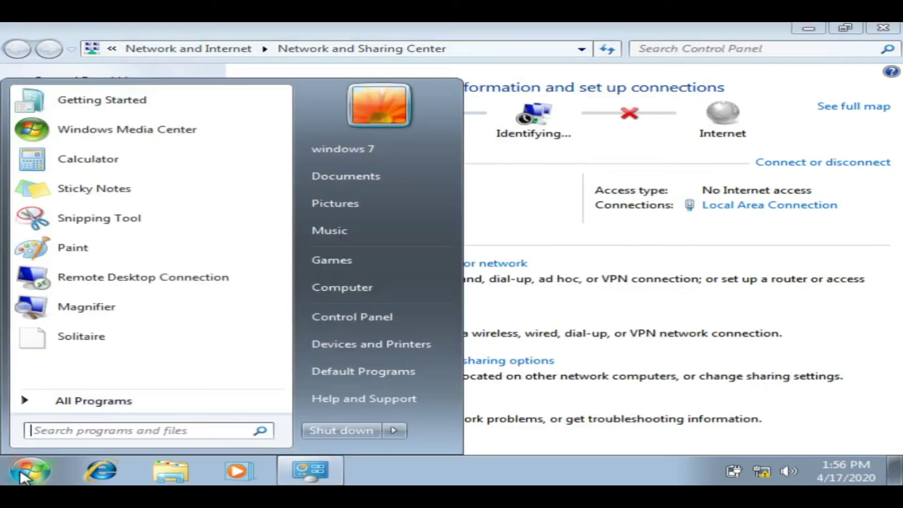
text(cmd)
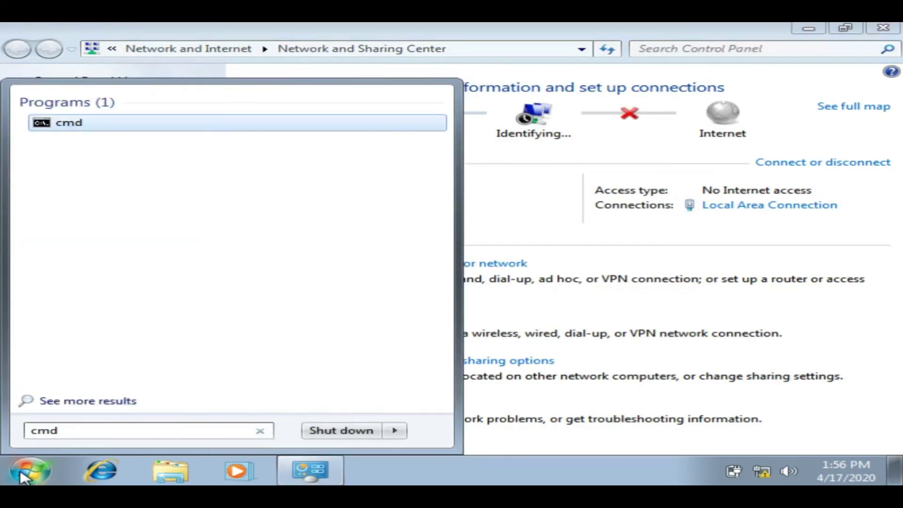
key(Return)
text(i)
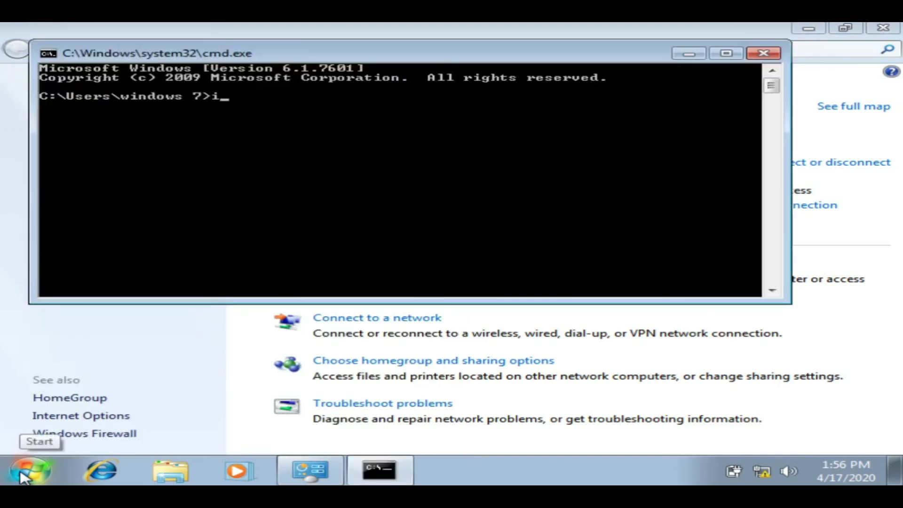
text(pconfig /all)
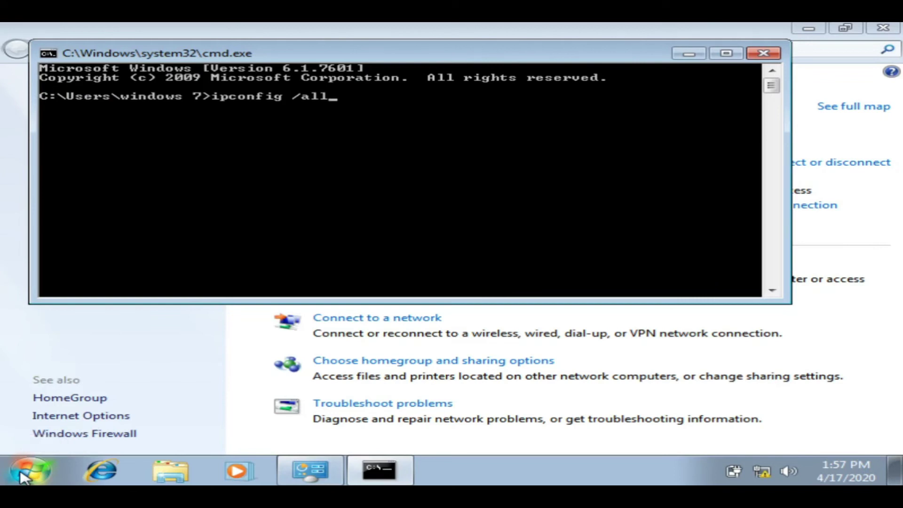
key(Return)
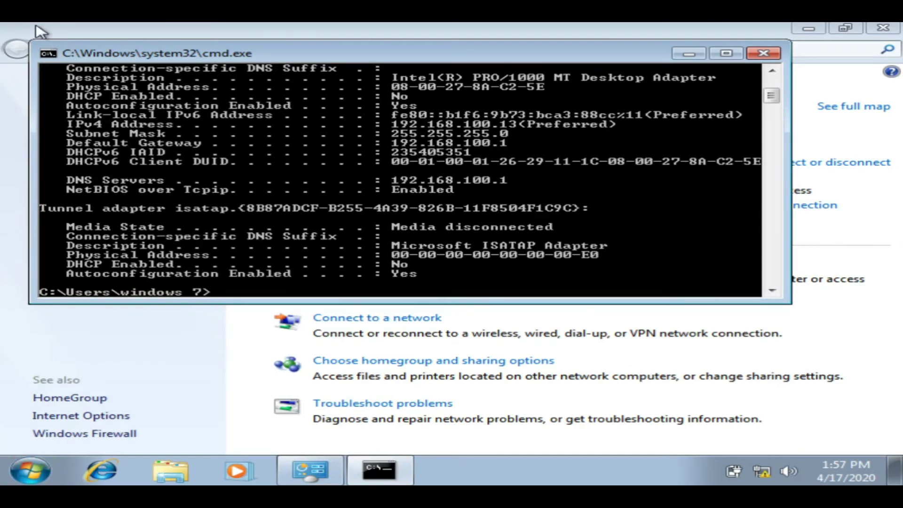
click(725, 55)
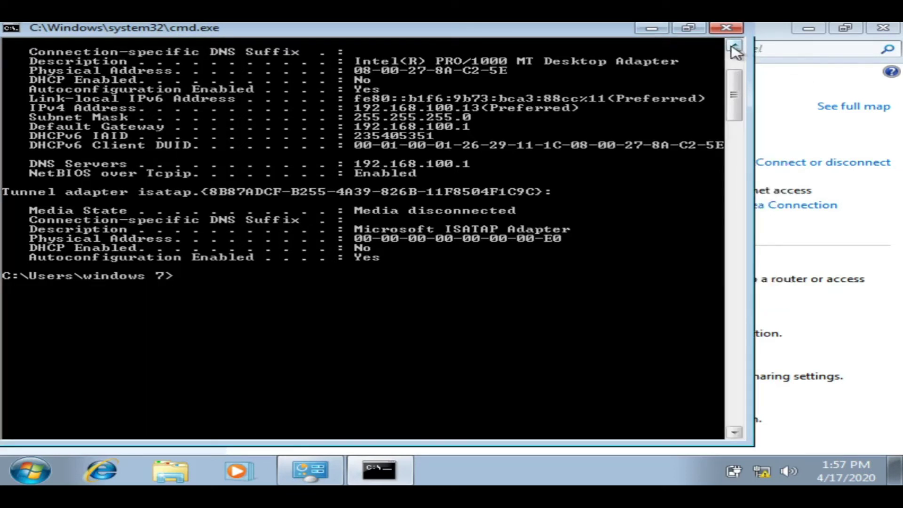
scroll(736, 51, up, 2)
scroll(736, 51, up, 4)
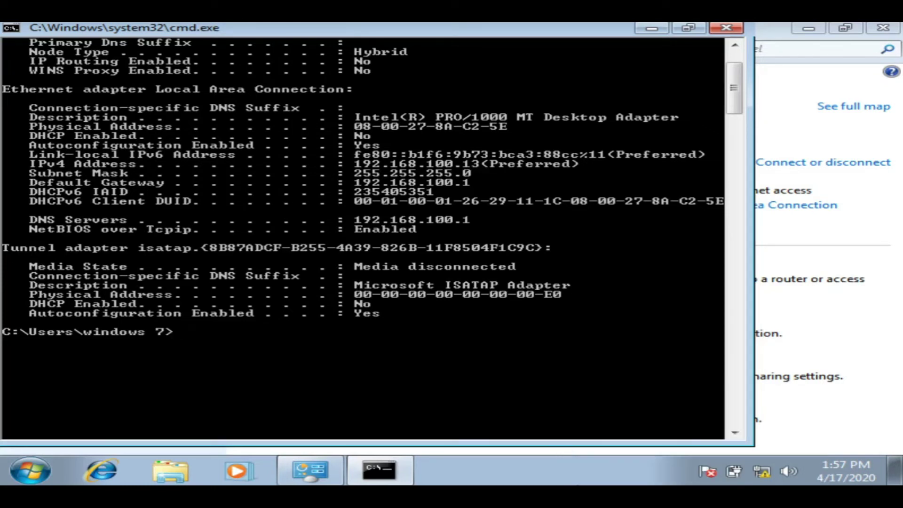
Switch to the Windows XP virtual machine and run ipconfig /all in Command Prompt to check its IP configuration
click(566, 433)
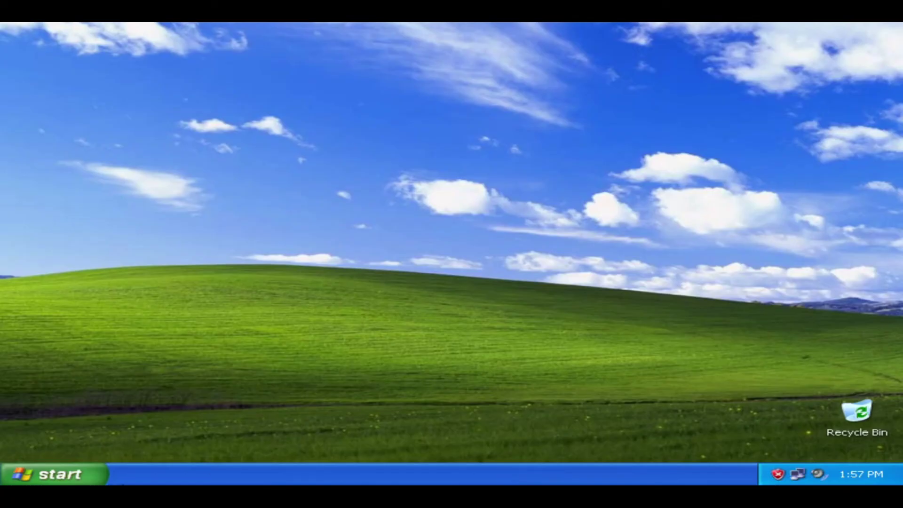
click(88, 476)
key(Up)
key(Left)
key(Up)
key(Left)
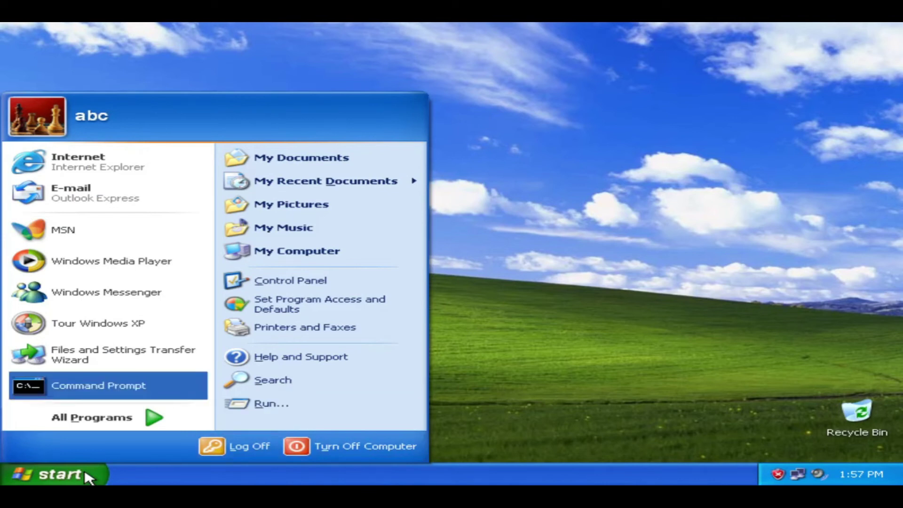
key(Return)
text(ipconfg)
key(BackSpace)
text(ig /all)
key(Return)
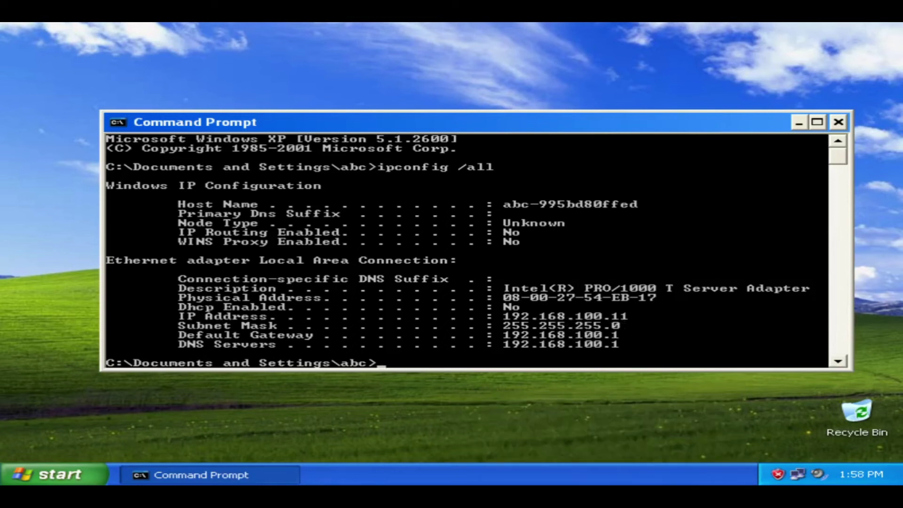
Return to the Windows 7 virtual machine, clear the Command Prompt screen, and ping the Windows XP machine at 192.168.100.11
mouse_move(619, 479)
click(639, 453)
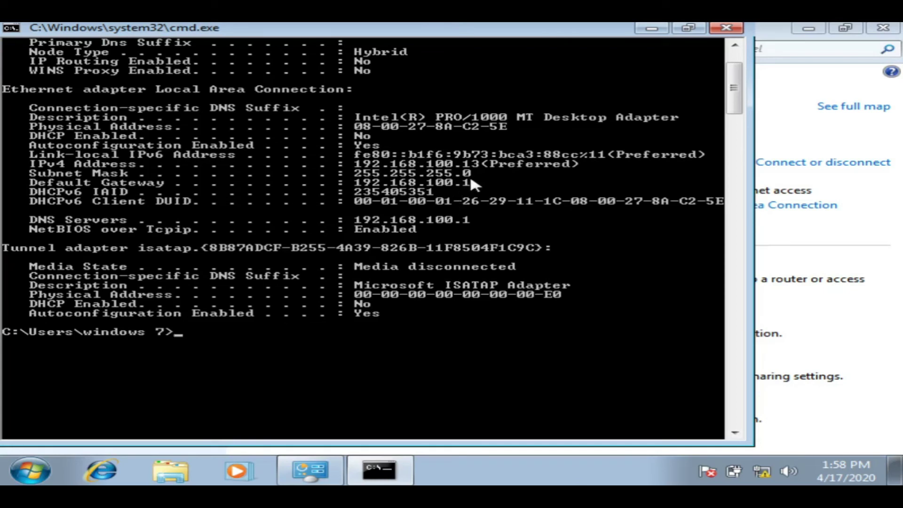
text(ping)
key(BackSpace)
key(BackSpace)
key(BackSpace)
key(BackSpace)
text(cls)
key(BackSpace)
key(BackSpace)
key(BackSpace)
key(BackSpace)
text(cls)
key(Return)
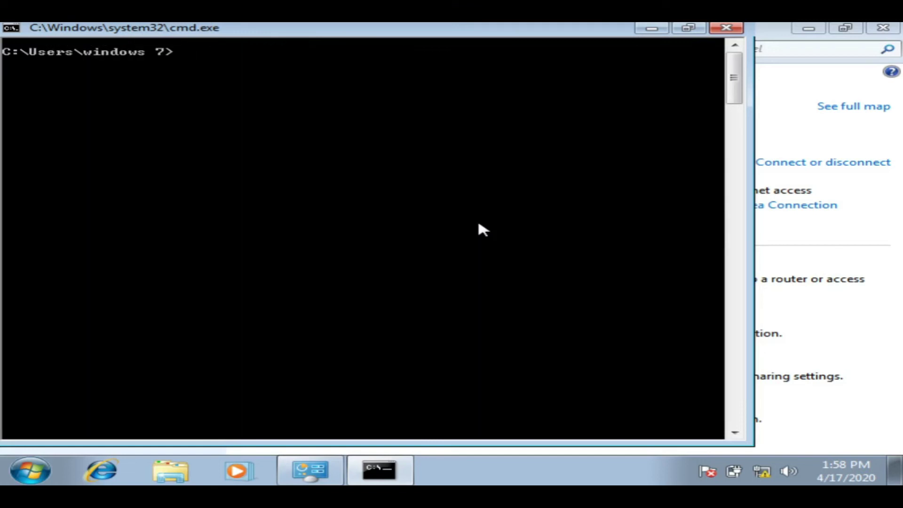
text(ping 192.168.100.11)
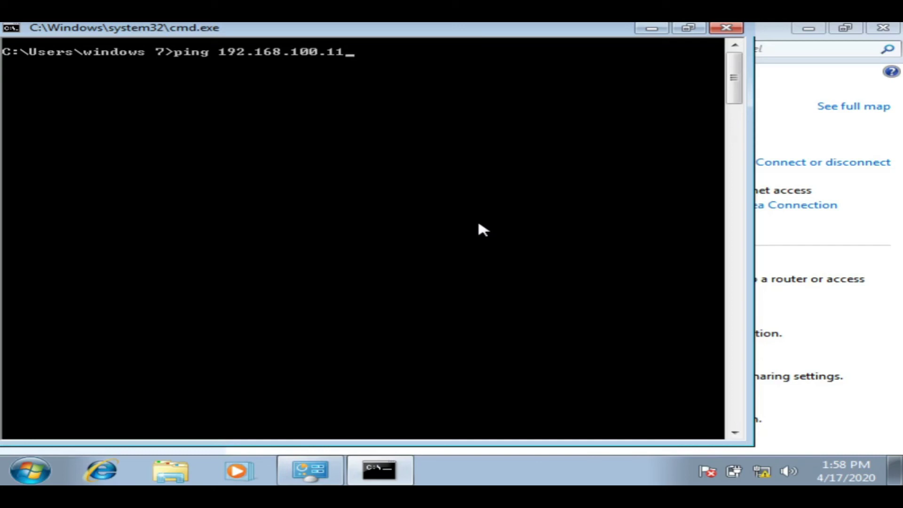
key(Return)
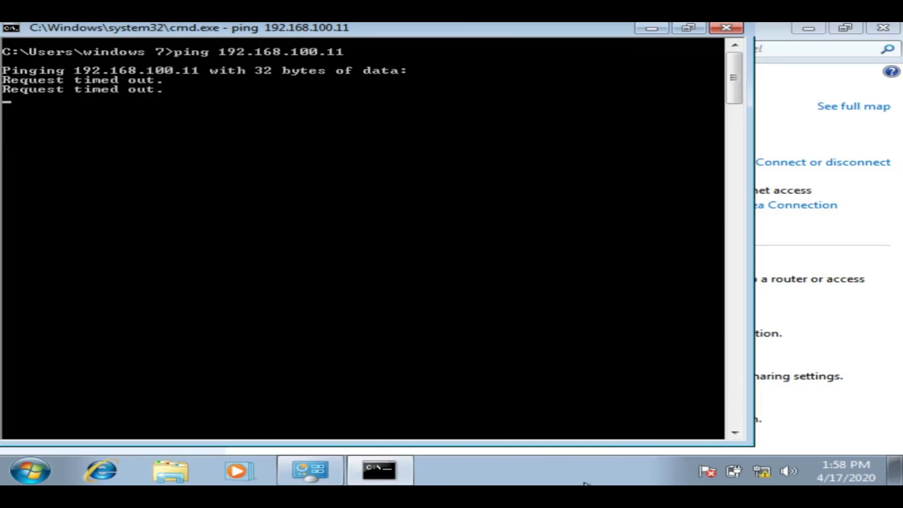
Switch to the Windows XP virtual machine, clear its Command Prompt screen, and ping the Windows 7 machine at 192.168.100.13
mouse_move(585, 484)
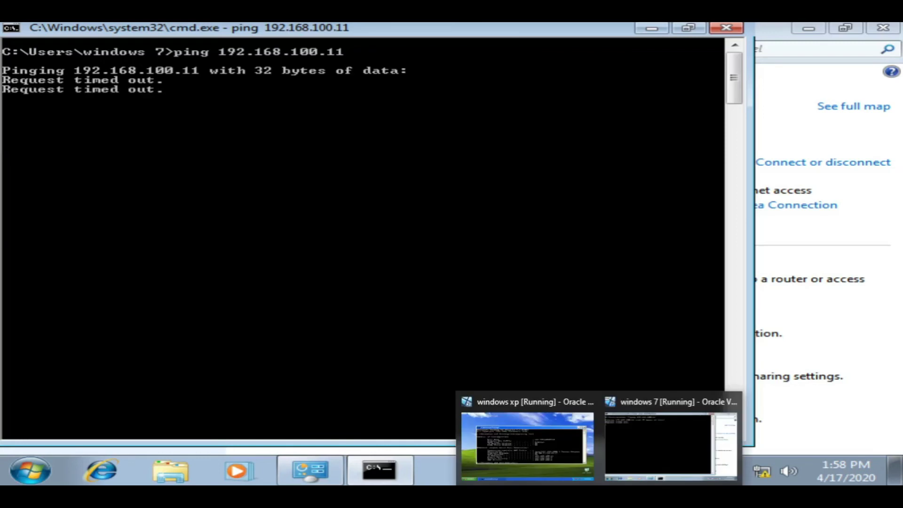
click(544, 443)
key(Up)
key(BackSpace)
key(BackSpace)
key(BackSpace)
key(BackSpace)
key(BackSpace)
key(BackSpace)
key(BackSpace)
key(BackSpace)
key(BackSpace)
key(BackSpace)
key(BackSpace)
key(BackSpace)
key(BackSpace)
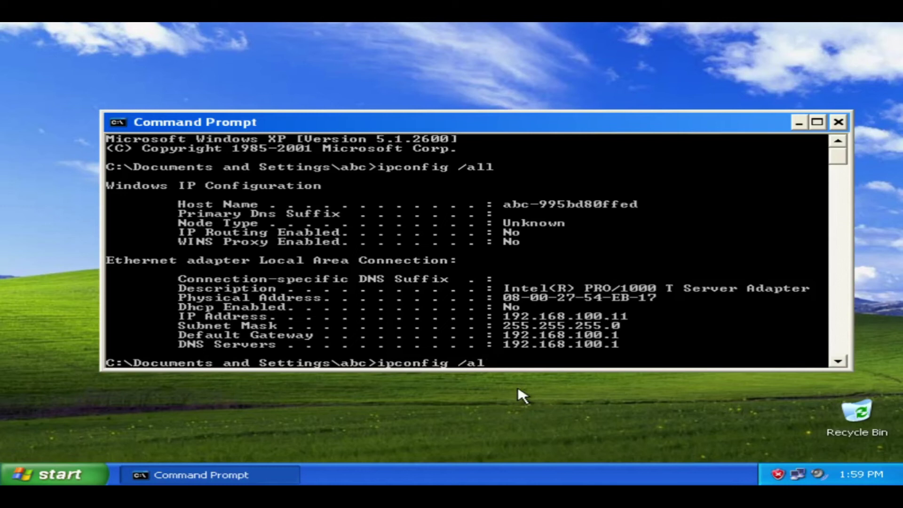
text(cls)
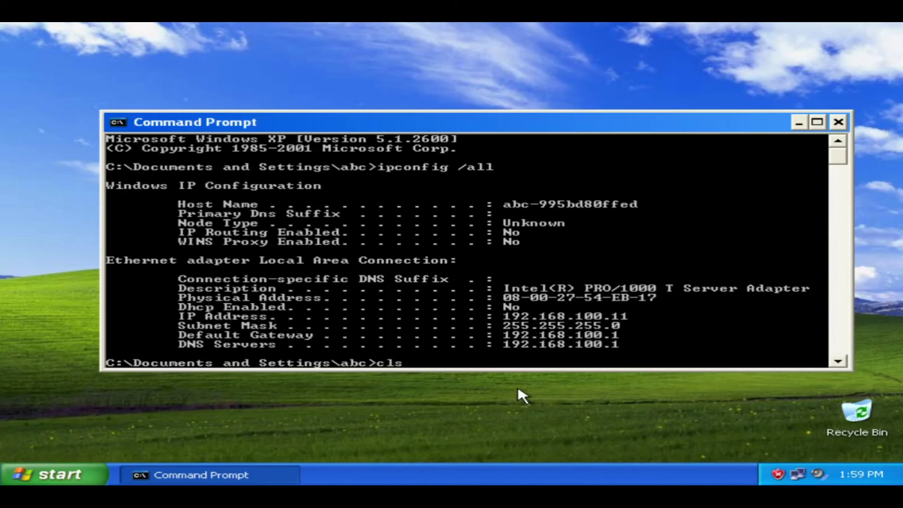
key(Return)
text(pi)
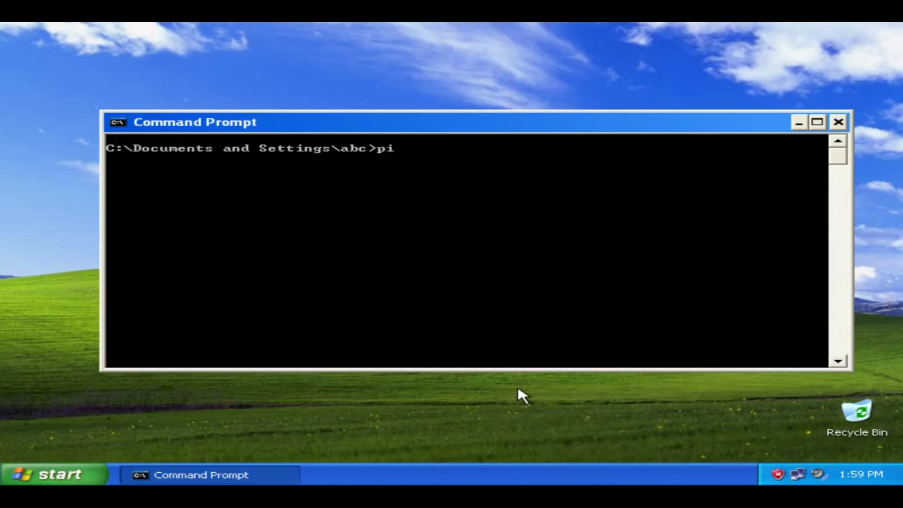
text(ng 192.168.100.13)
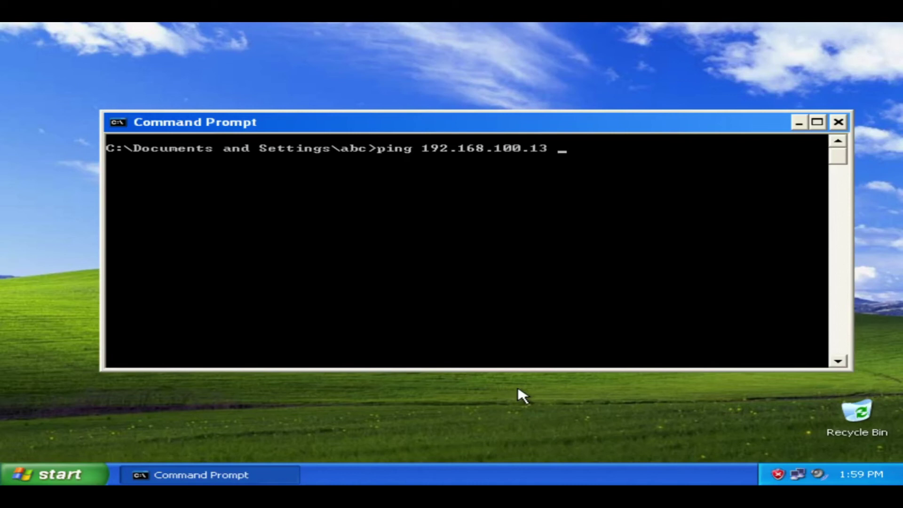
key(Return)
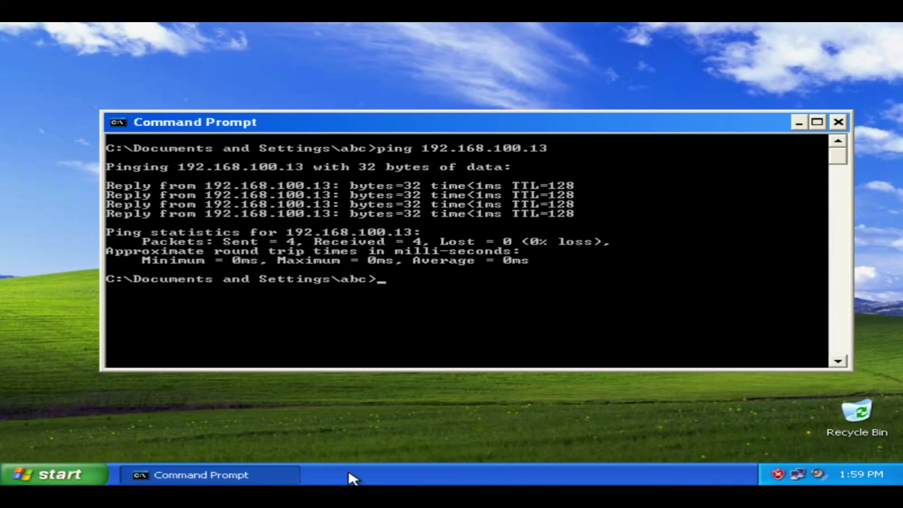
Switch back to the Windows 7 virtual machine and repeat the ping to 192.168.100.11
mouse_move(351, 477)
click(629, 449)
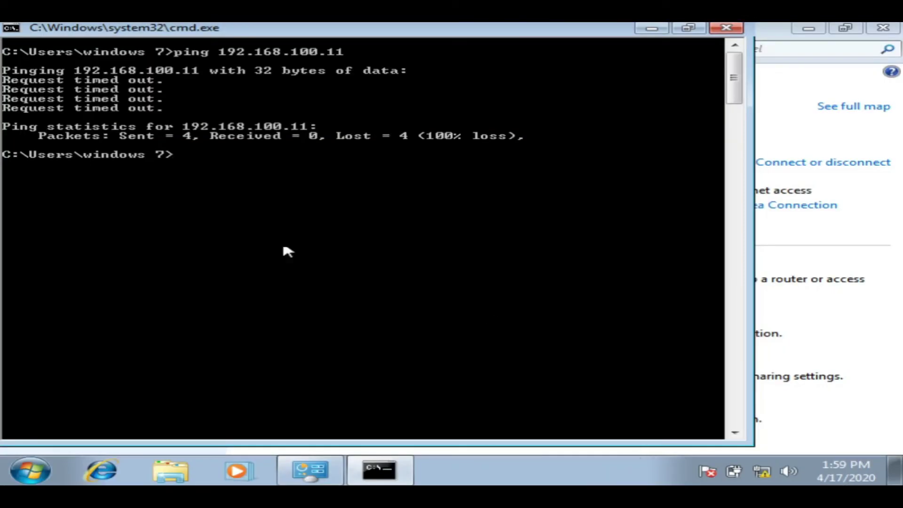
key(Up)
key(Return)
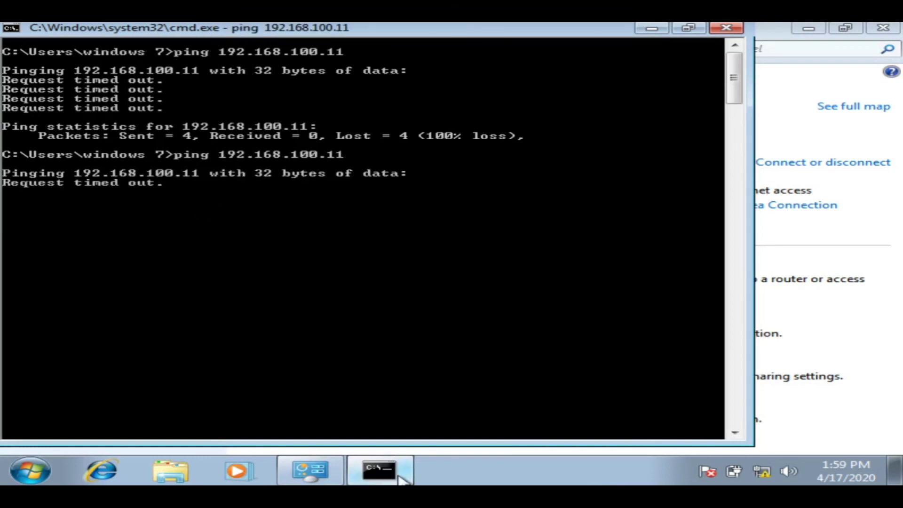
Switch to the Windows XP virtual machine and open My Computer
mouse_move(399, 475)
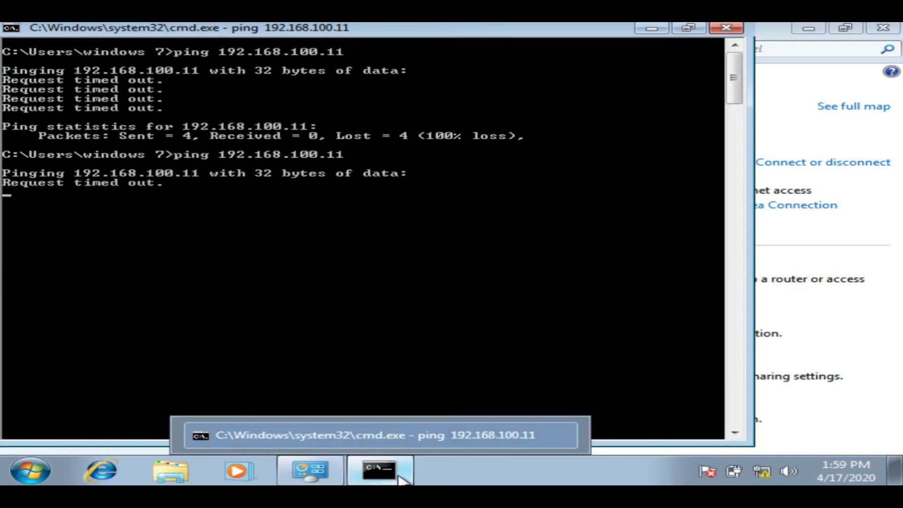
click(560, 441)
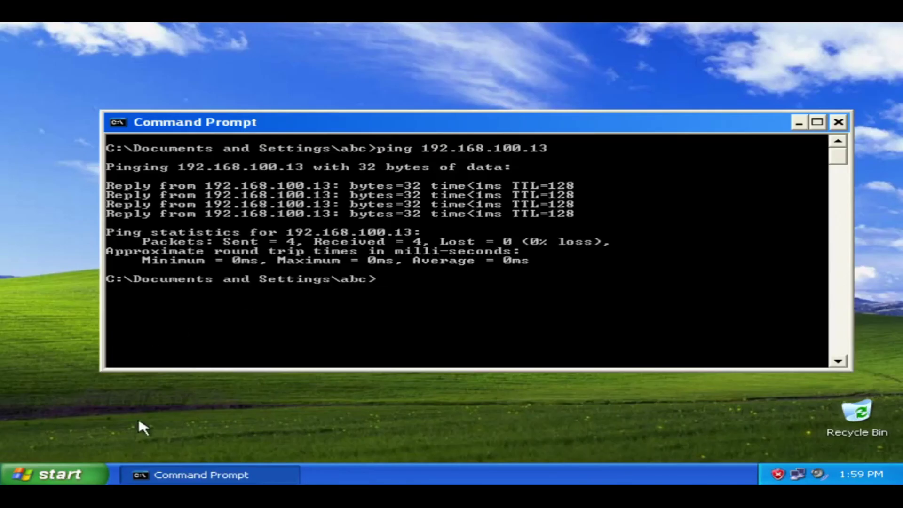
click(60, 473)
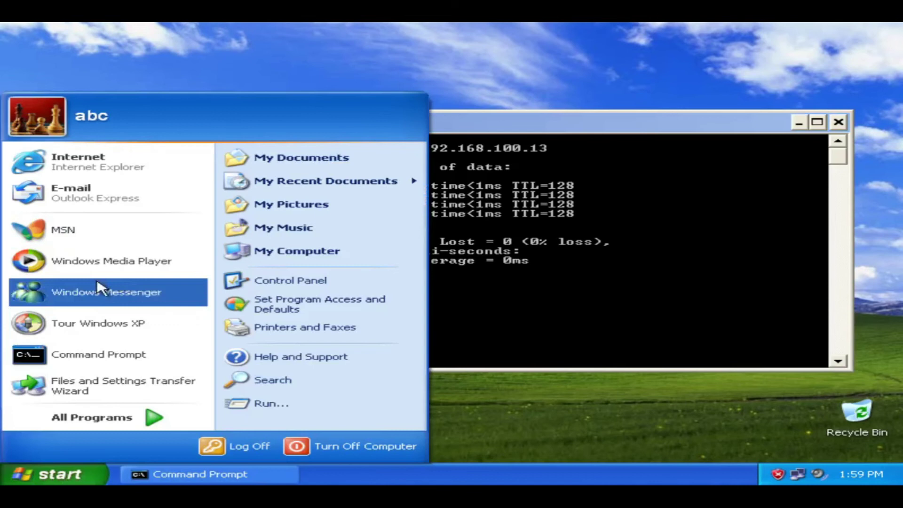
click(304, 251)
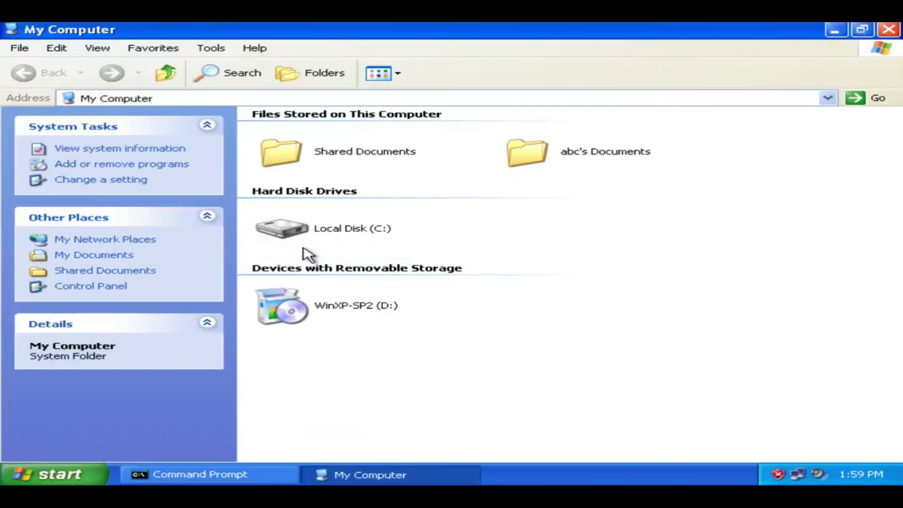
Show the hidden contents of the Local Disk (C:) drive and create a folder there named "windows xp share"
double_click(356, 229)
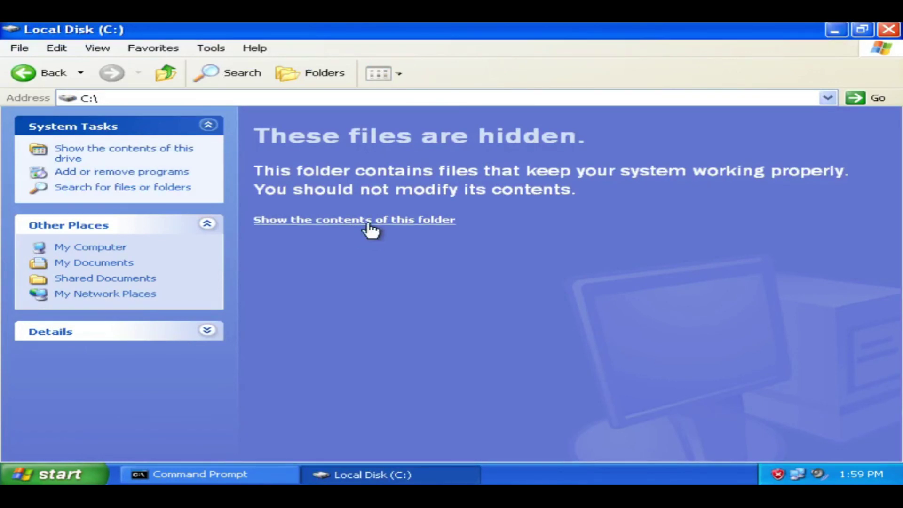
click(368, 223)
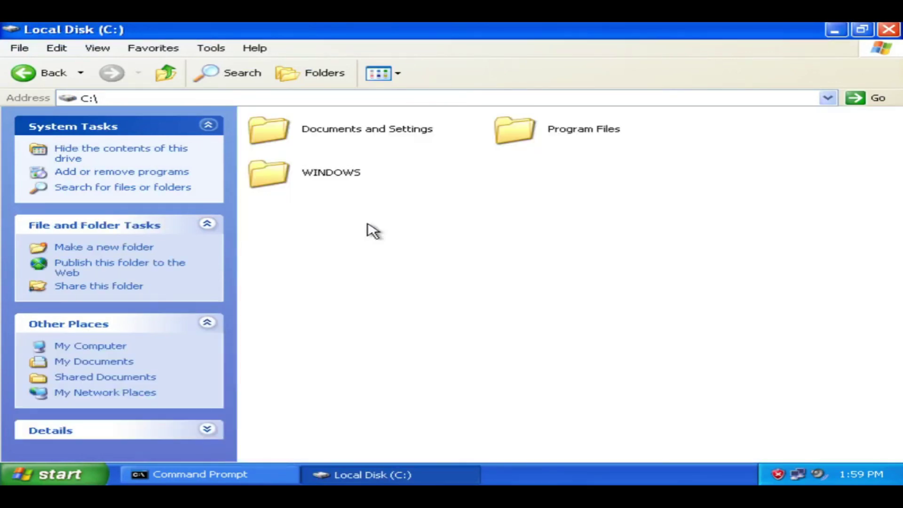
right_click(447, 269)
mouse_move(523, 370)
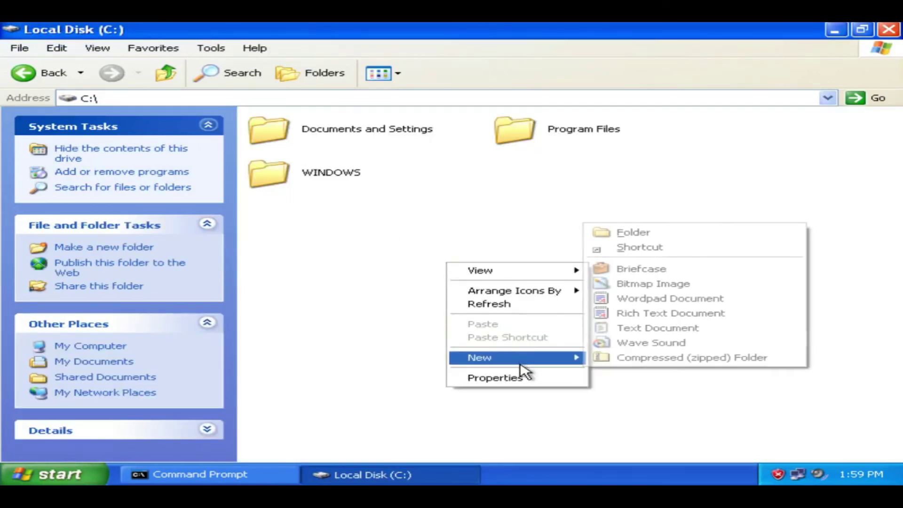
click(600, 232)
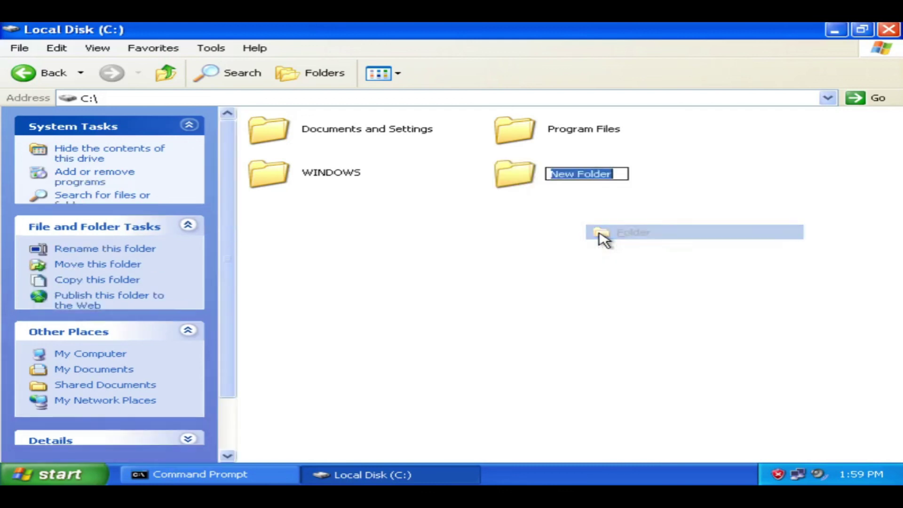
text(wi)
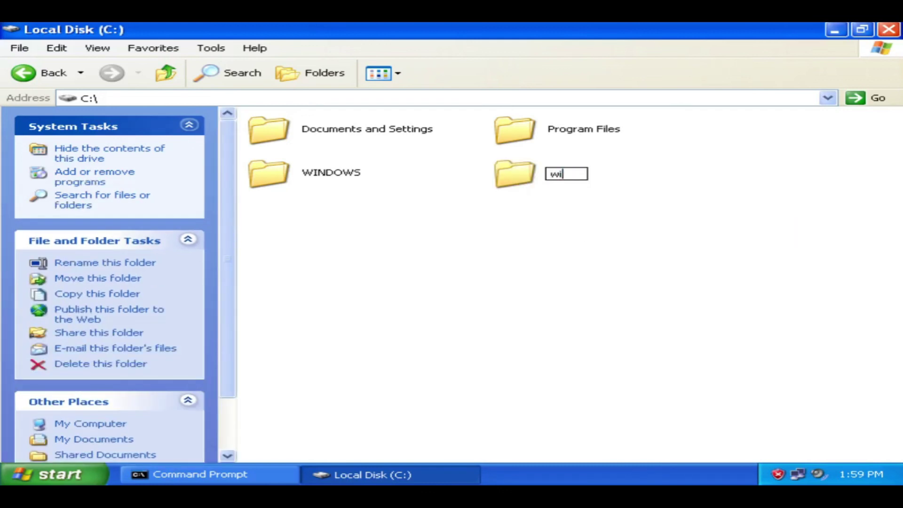
text(ndows )
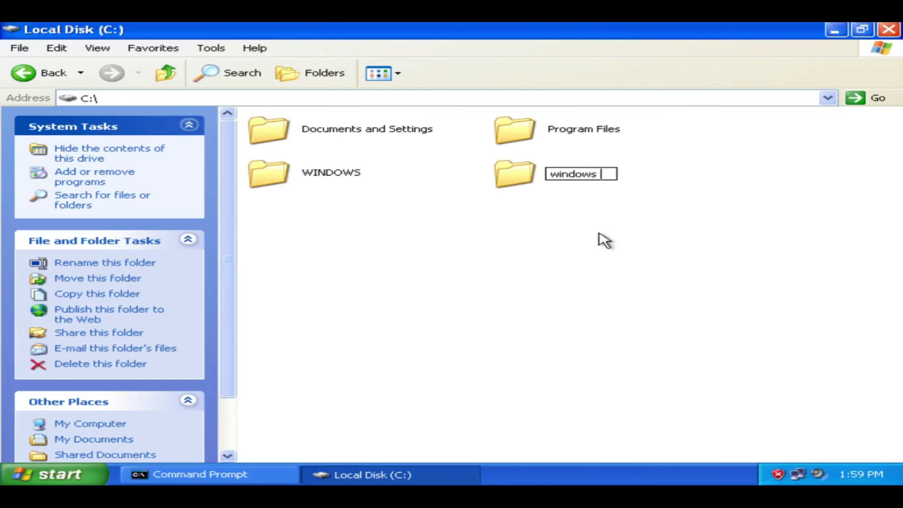
text(xp share)
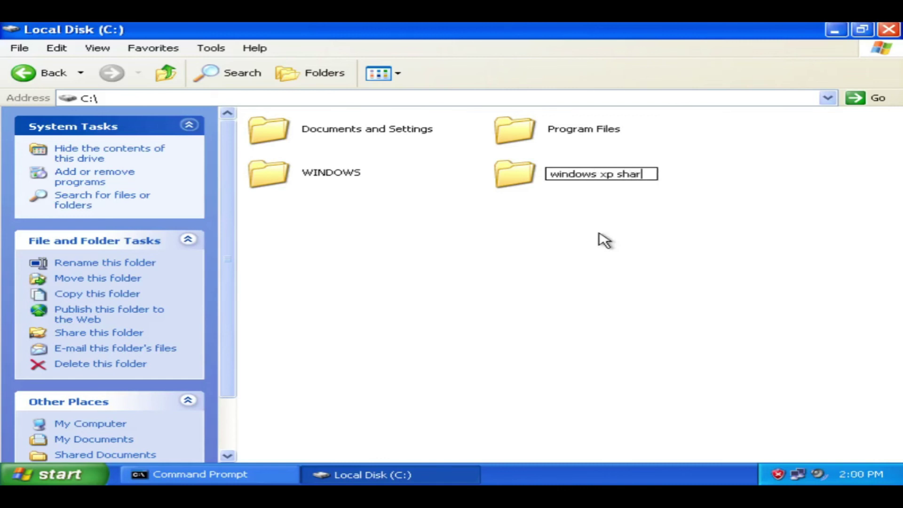
key(Return)
key(Return)
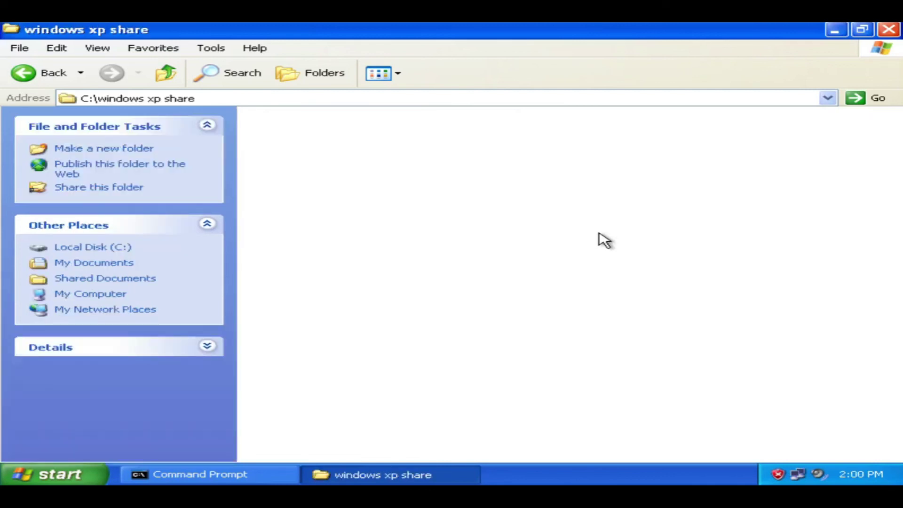
key(BackSpace)
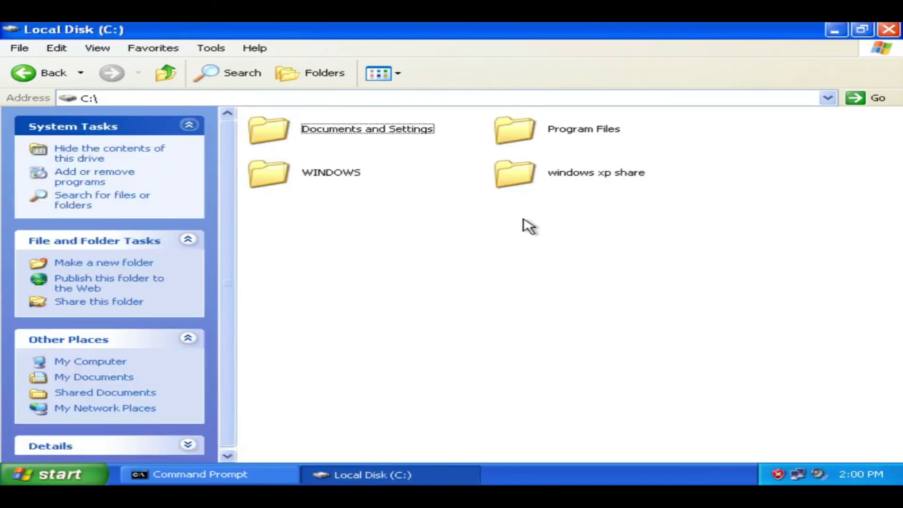
click(529, 182)
right_click(529, 181)
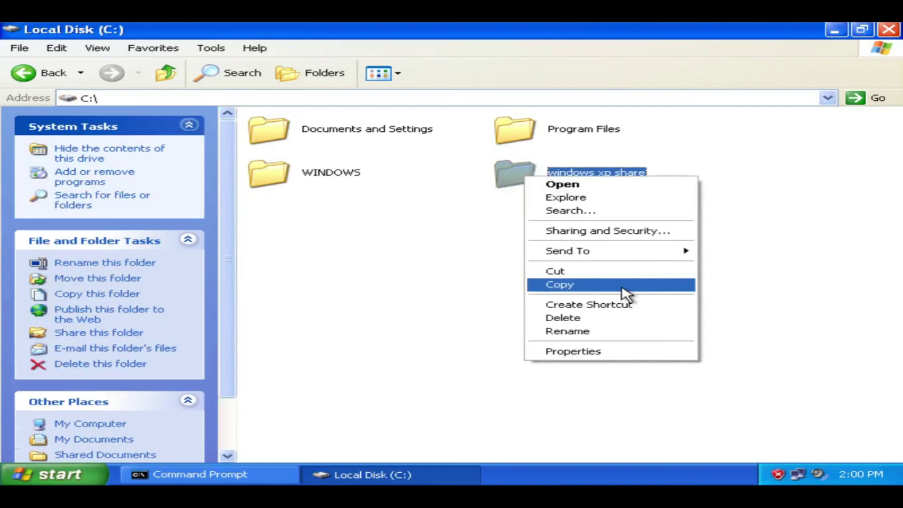
click(631, 232)
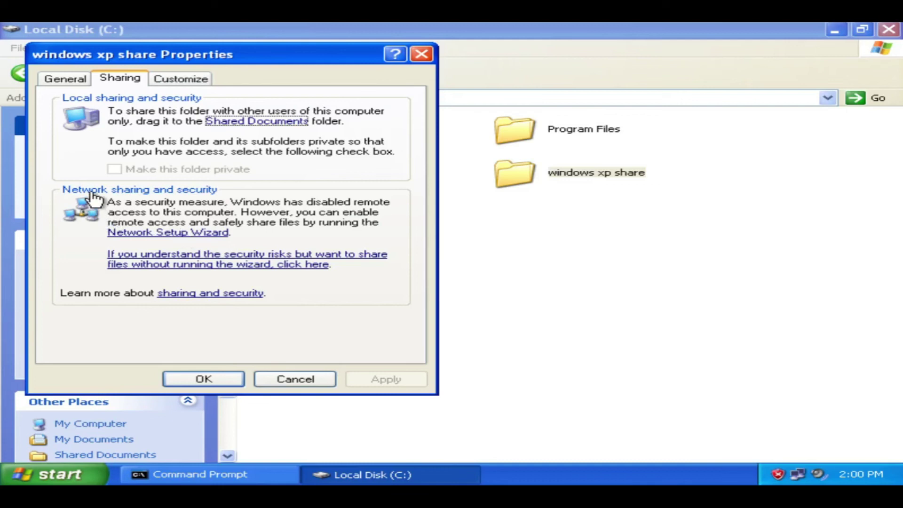
Open the sharing settings of the "windows xp share" folder and enable file sharing without using the Network Setup Wizard
click(522, 181)
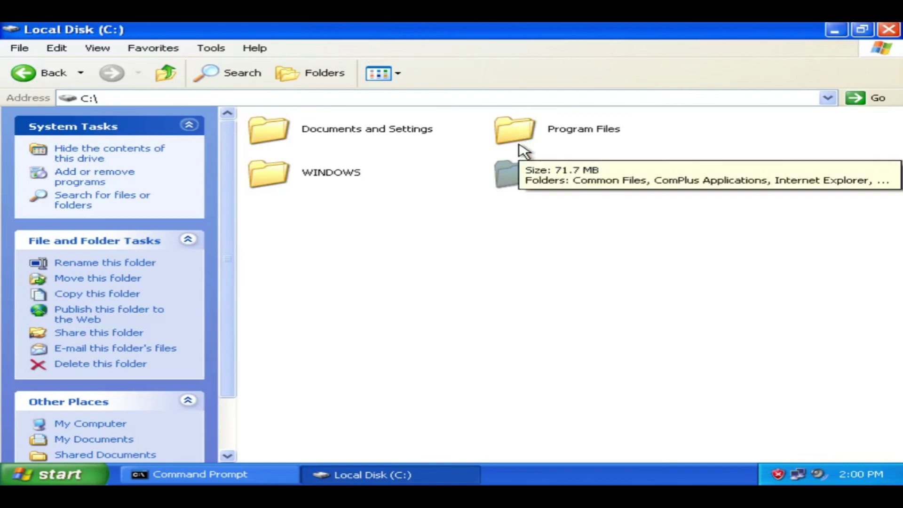
right_click(515, 177)
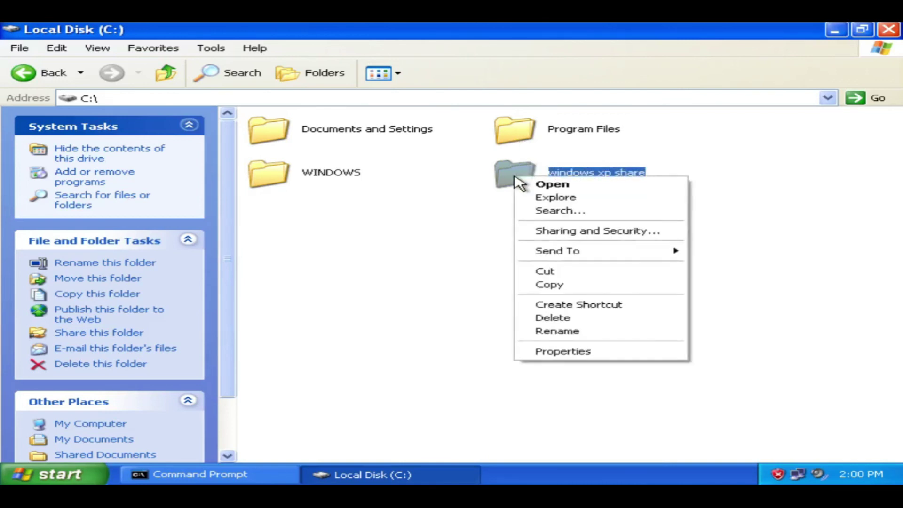
click(635, 233)
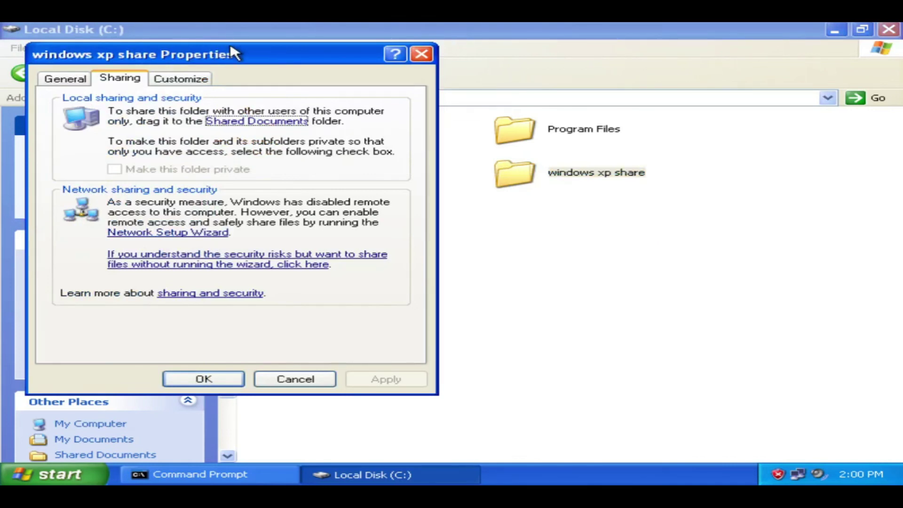
drag(235, 56, 659, 106)
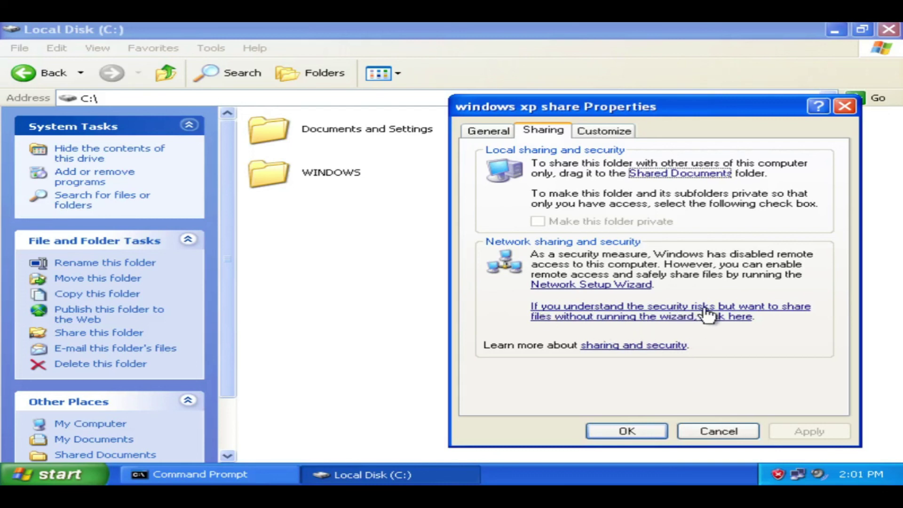
click(628, 318)
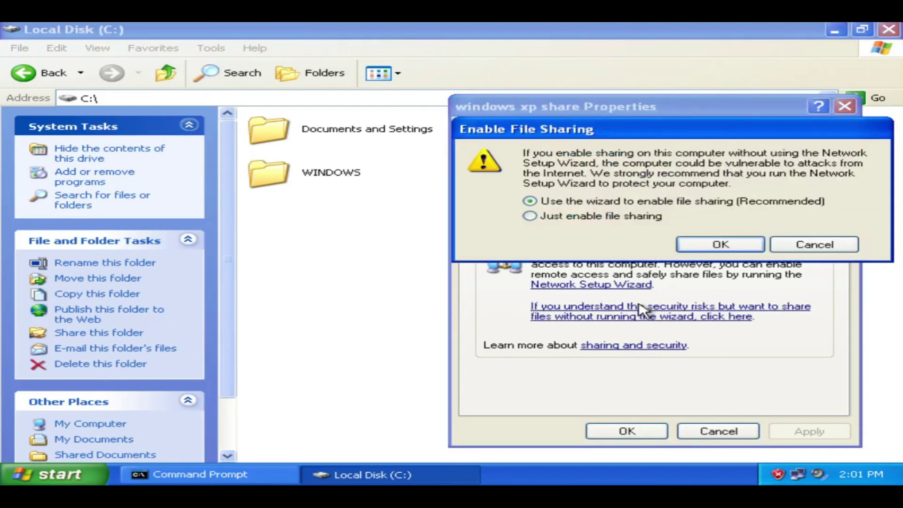
click(648, 220)
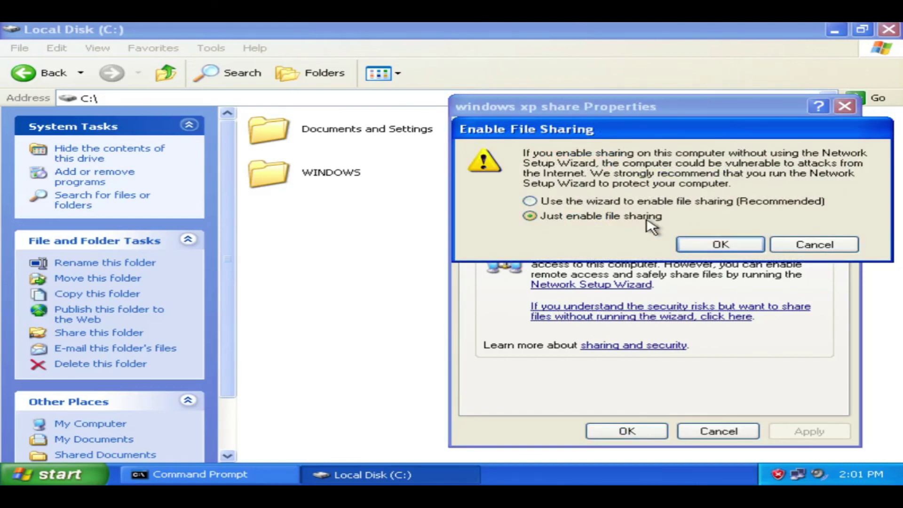
click(705, 246)
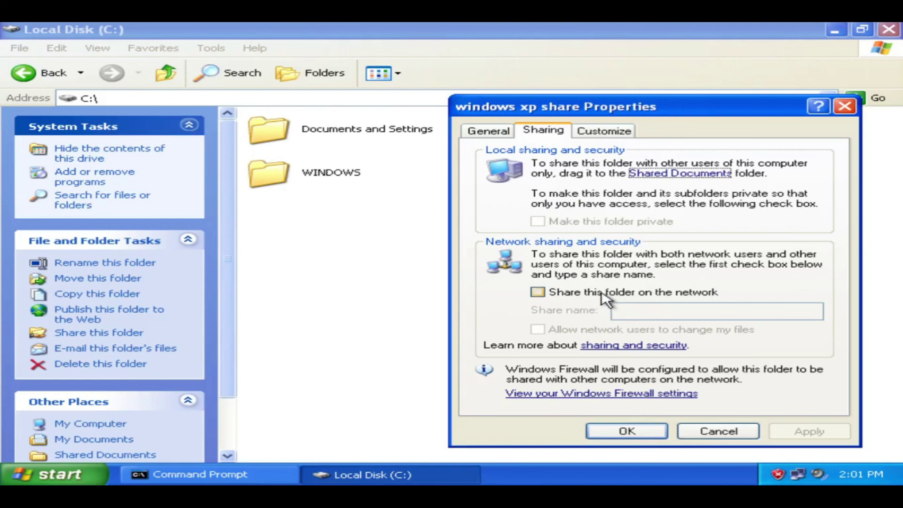
Share the folder on the network as "windows xp share", allow network users to change its files, and accept the long share name
click(601, 293)
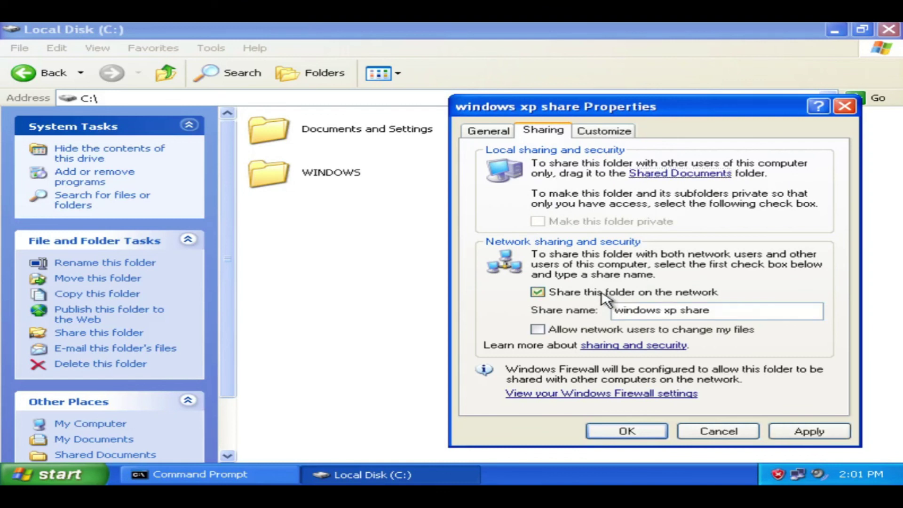
click(580, 331)
click(789, 436)
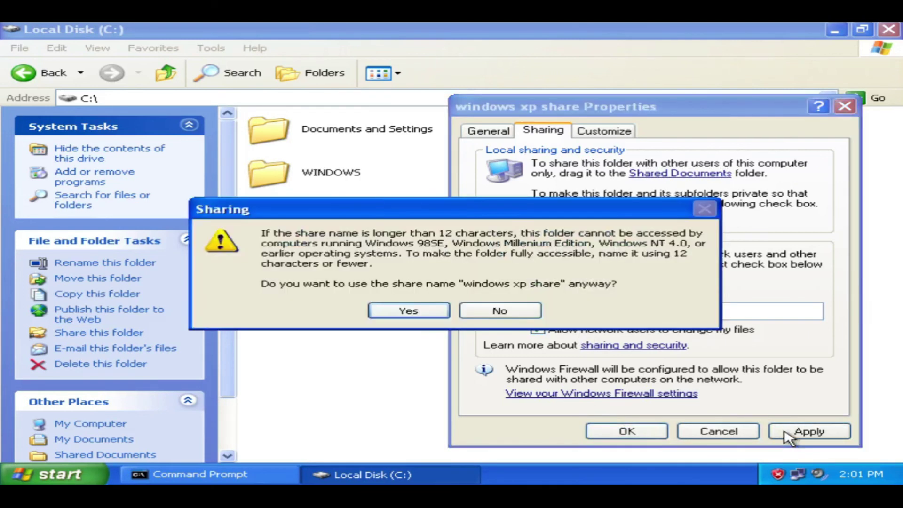
click(399, 310)
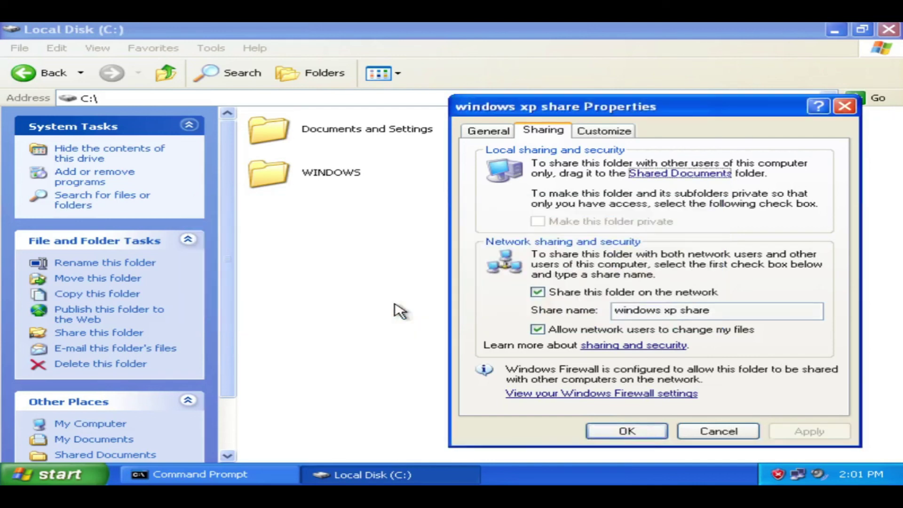
click(625, 431)
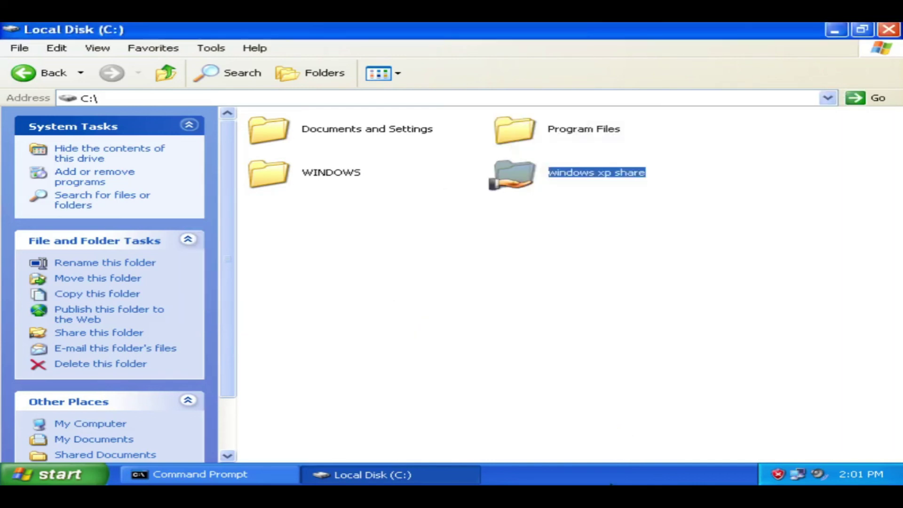
Switch to the Windows 7 virtual machine and ping the Windows XP machine at 192.168.100.11 again
mouse_move(610, 484)
click(634, 458)
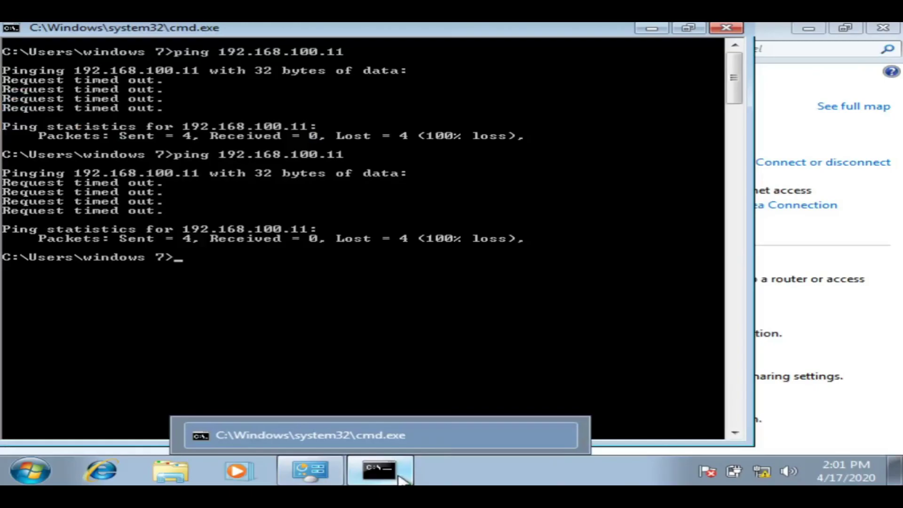
key(Up)
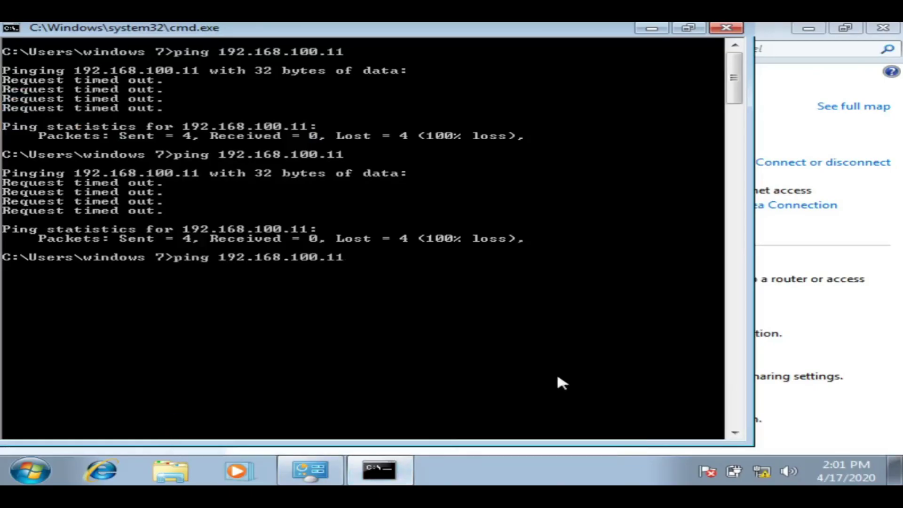
key(Return)
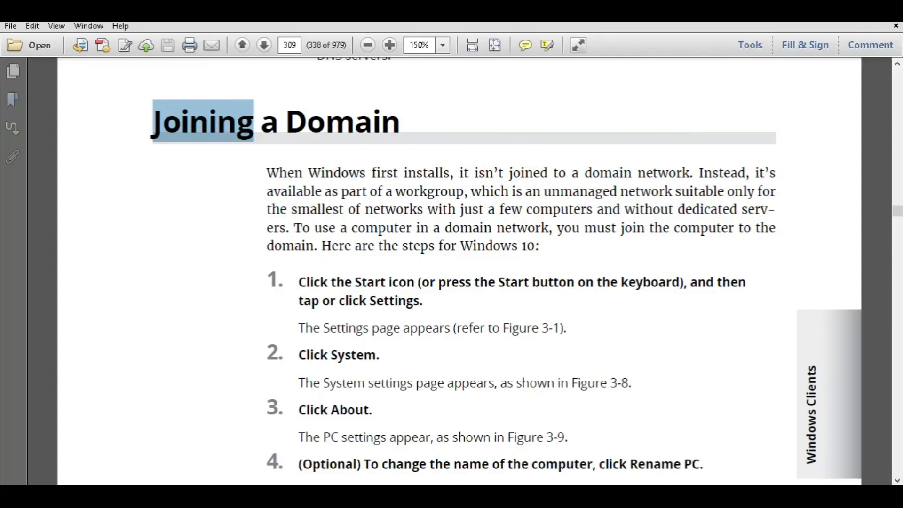
mouse_move(600, 496)
mouse_move(632, 499)
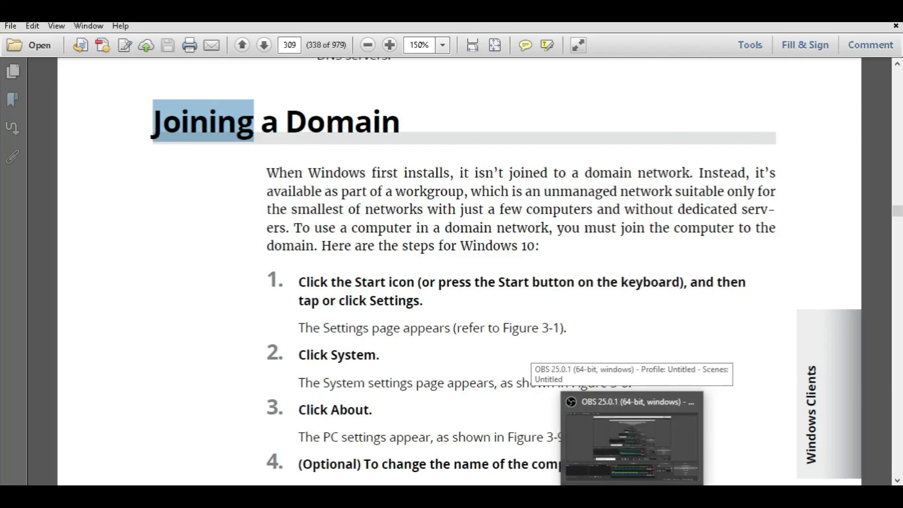